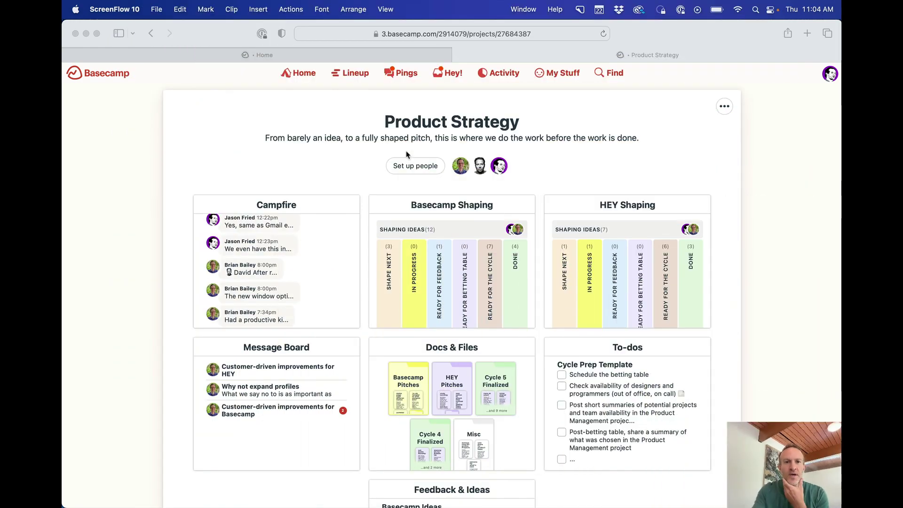
Show the Basecamp Home page, glance at the Product Strategy tab, and return to Home
left_click(286, 56)
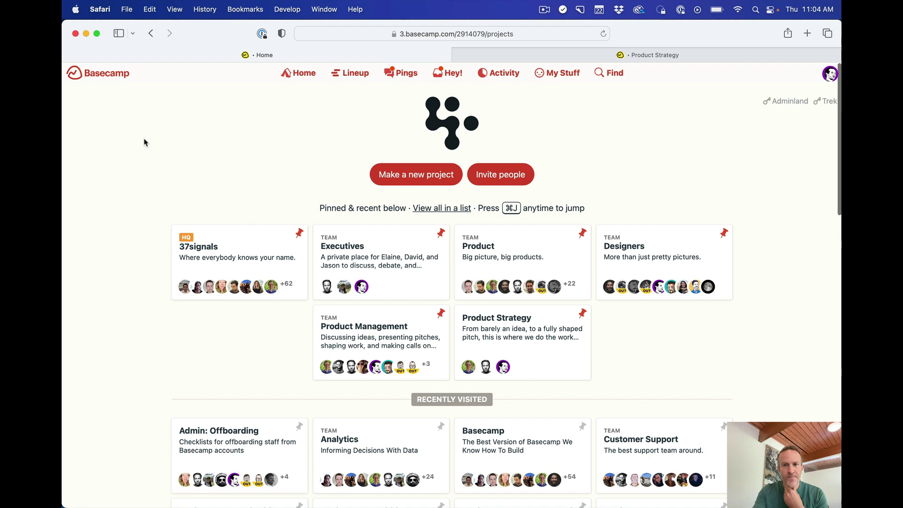
left_click(541, 55)
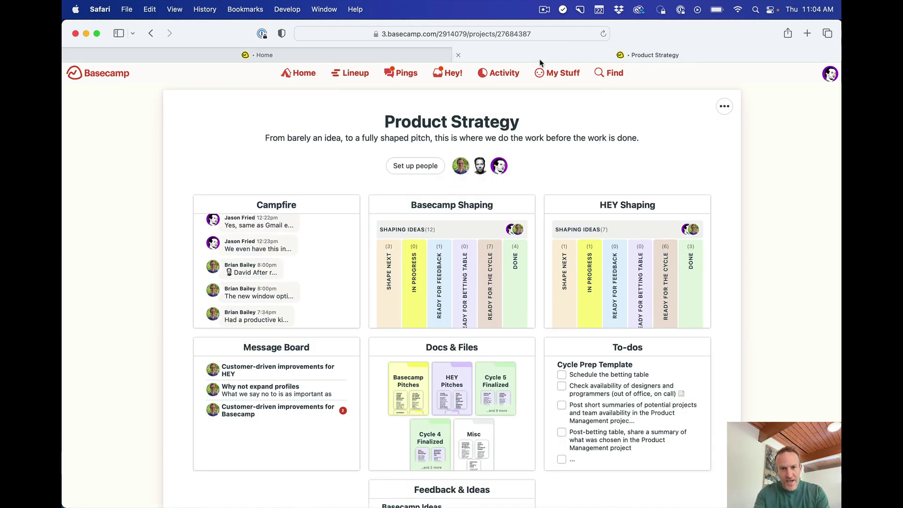
left_click(424, 54)
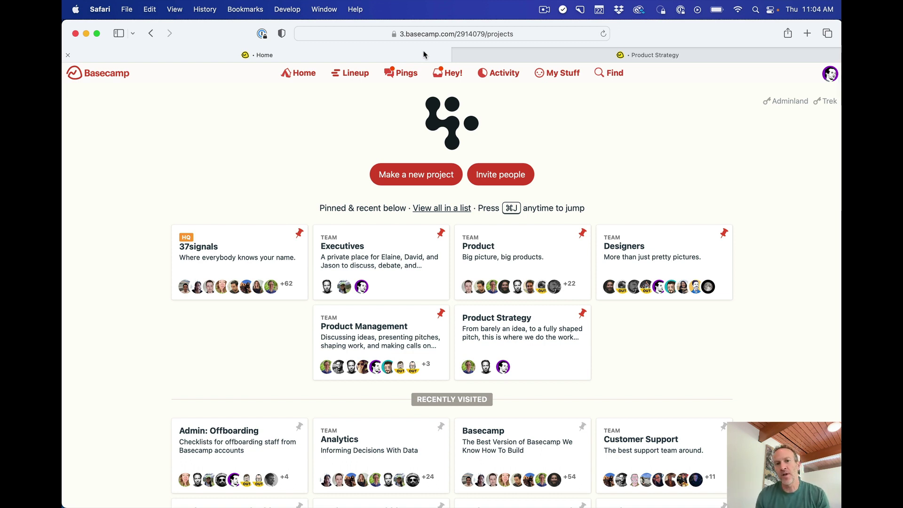
Create the project 'Product Strategy 2' with the Product Strategy description pasted in
left_click(420, 175)
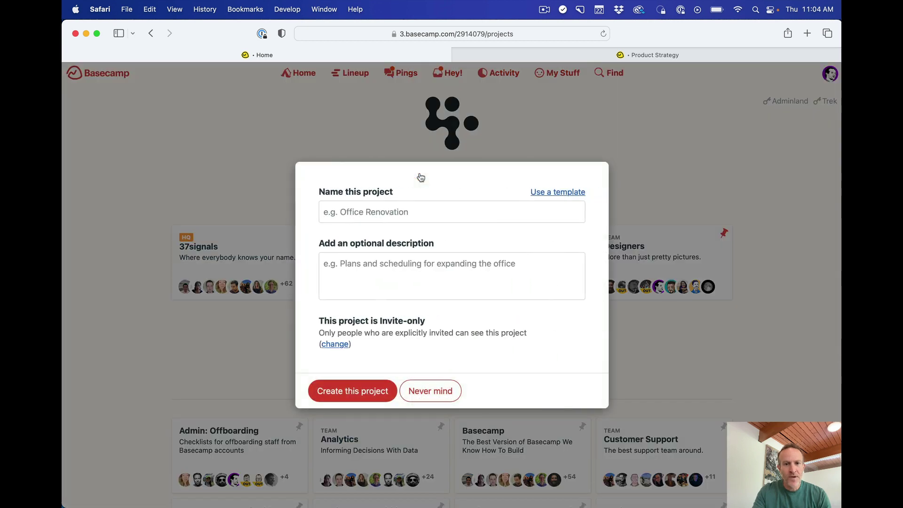
type("Produc")
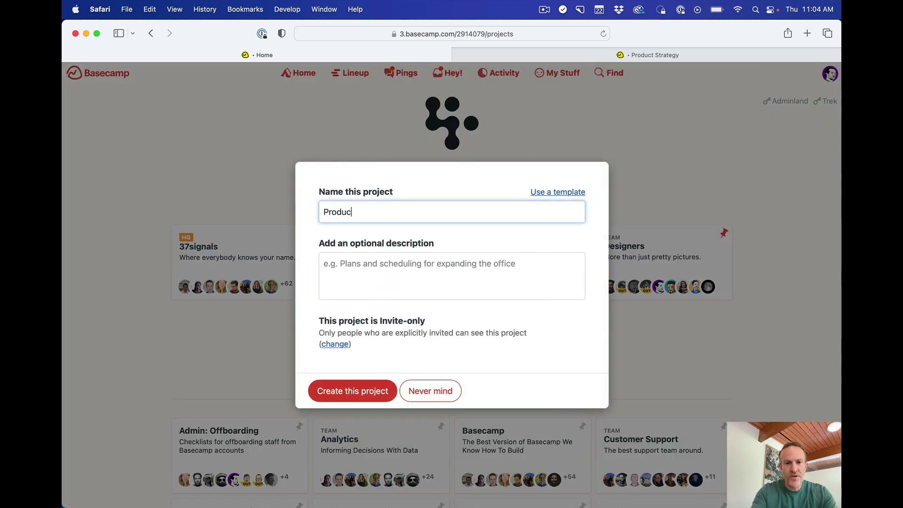
type("t Strategy 2")
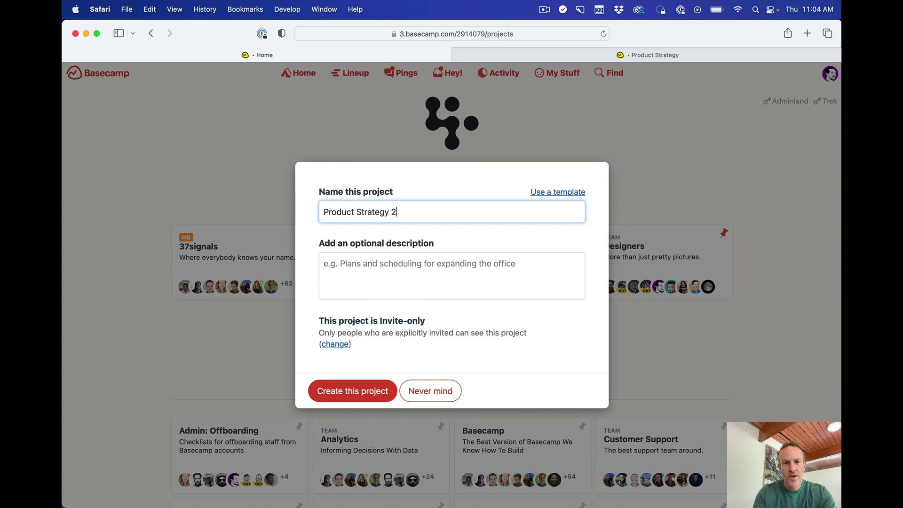
left_click(377, 259)
type("From barely an idea, to a fully shaped pitch, this is where we do the work before the work is done.")
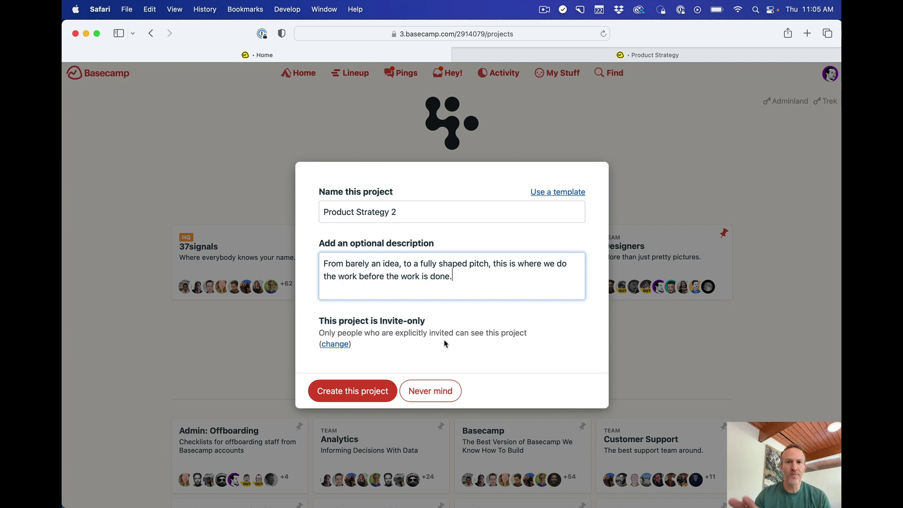
left_click(372, 390)
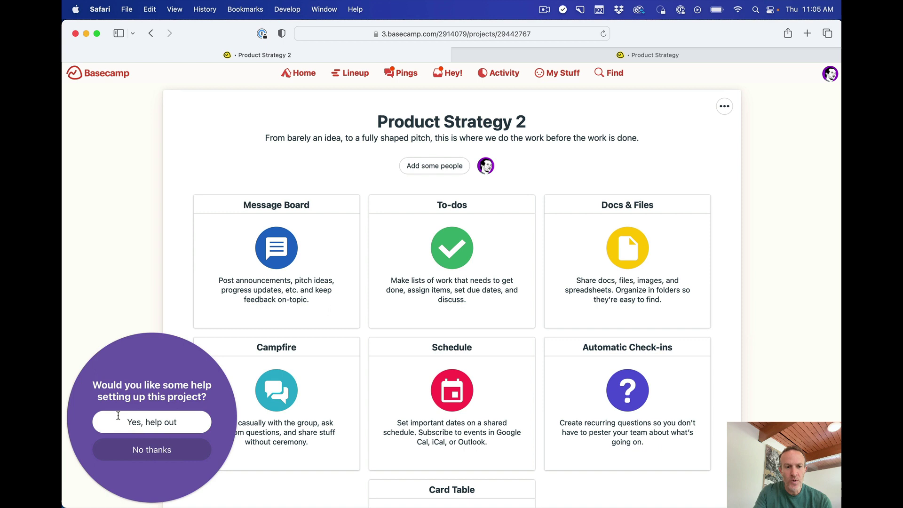
Decline the setup help and compare Product Strategy 2's tools with the original project
left_click(146, 449)
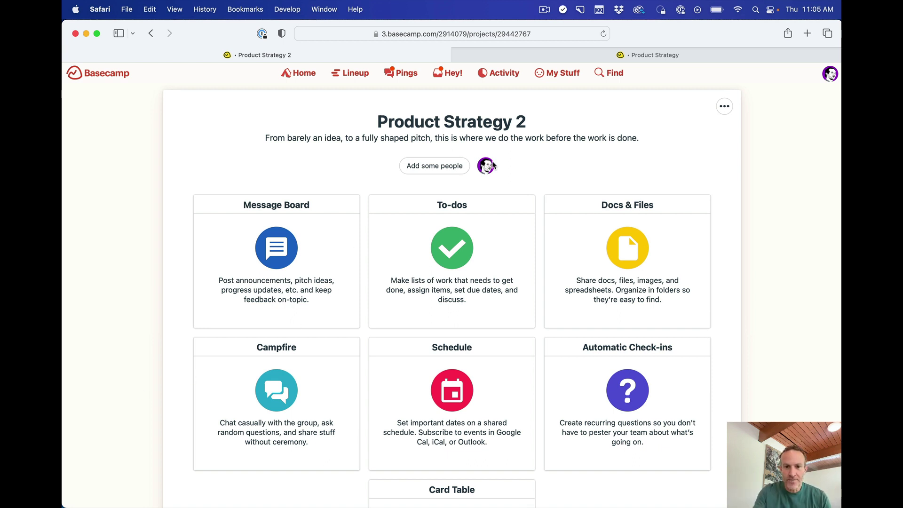
scroll(489, 333, "down", 4)
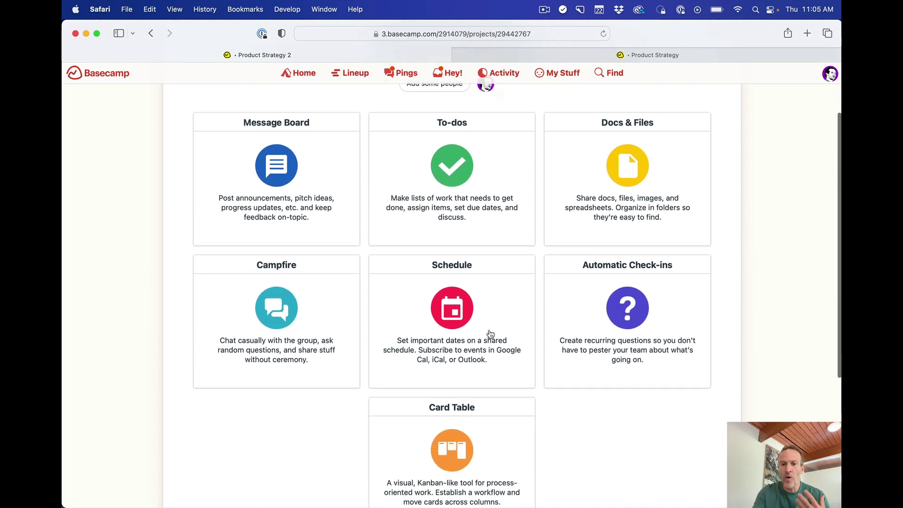
scroll(625, 462, "up", 4)
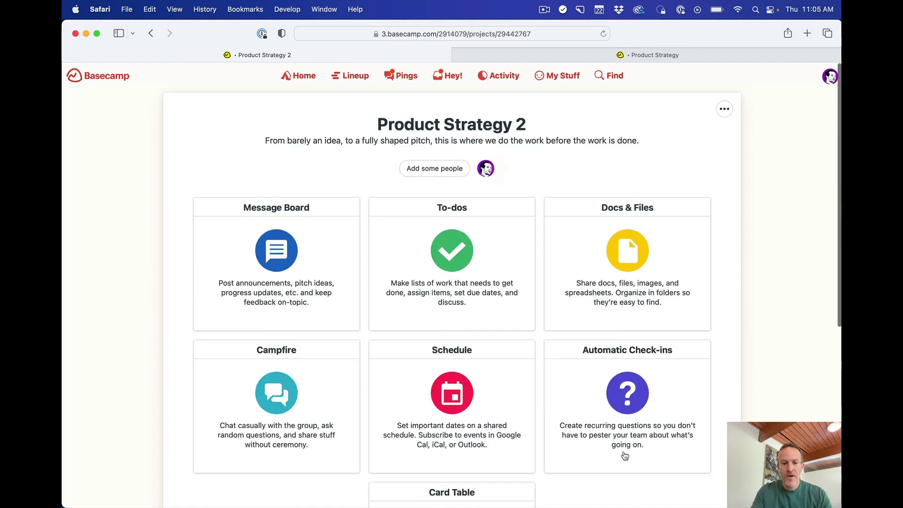
key("ctrl+Tab")
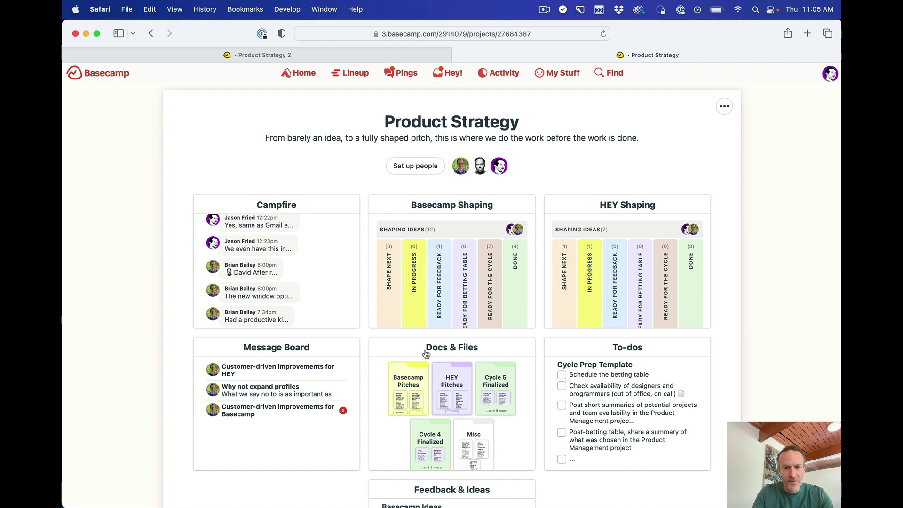
scroll(611, 358, "down", 4)
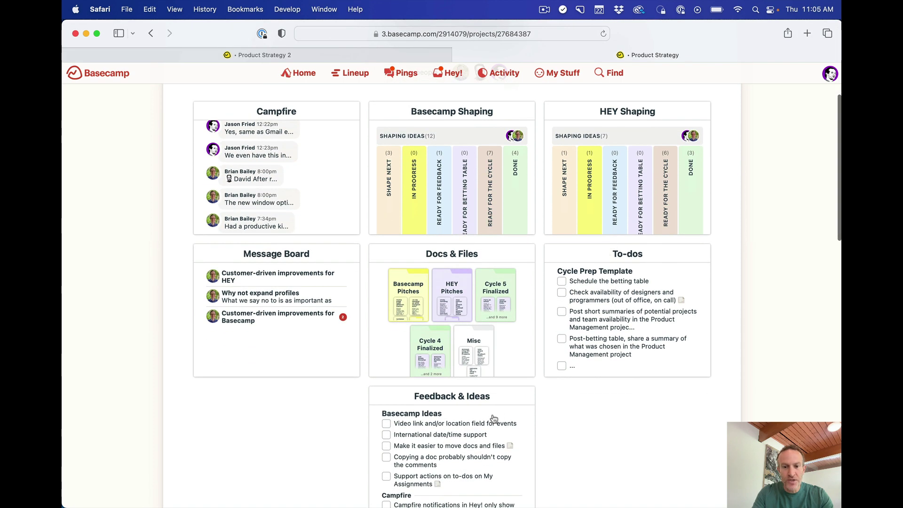
scroll(723, 398, "up", 4)
key("ctrl+shift+Tab")
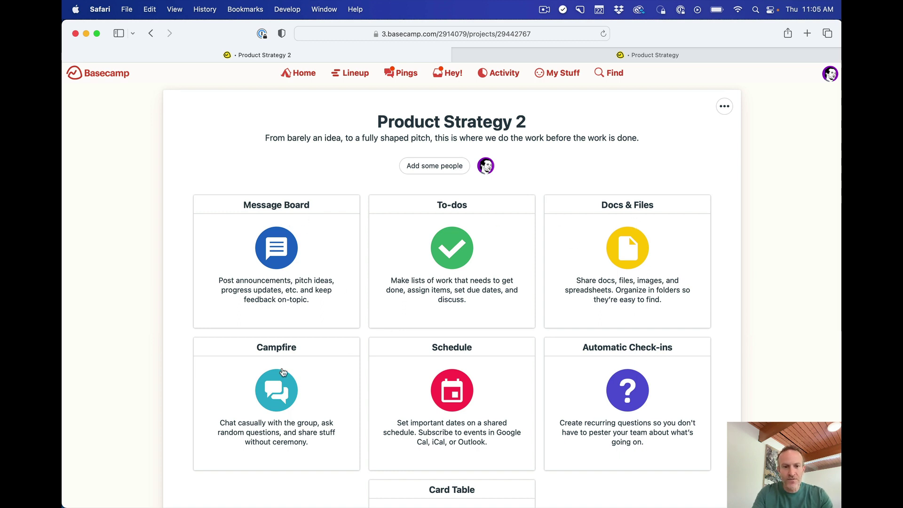
Recheck the original project, then bring up Product Strategy 2's options menu
scroll(583, 381, "down", 3)
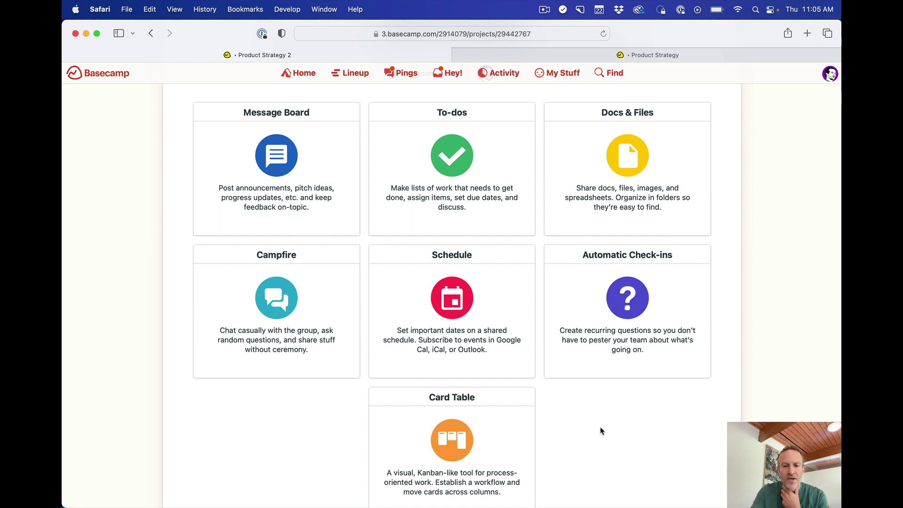
scroll(601, 430, "up", 1)
scroll(600, 431, "up", 2)
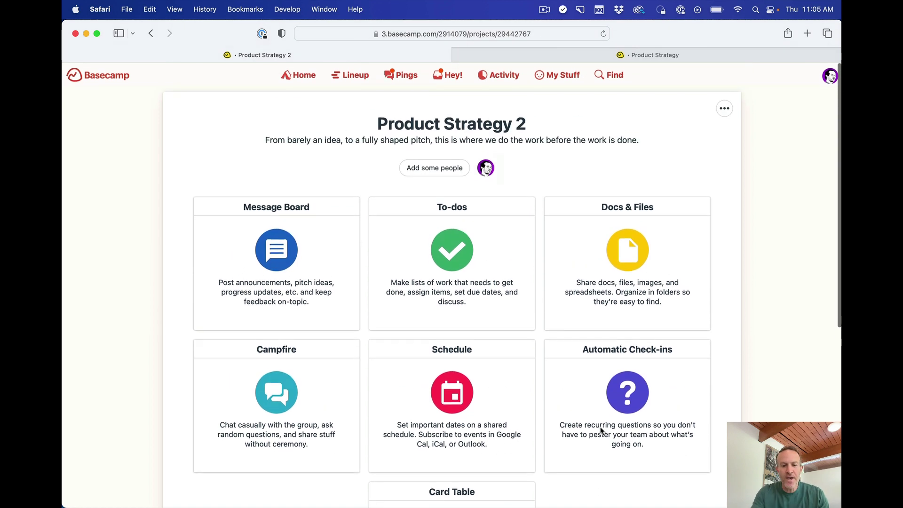
key("ctrl+Tab")
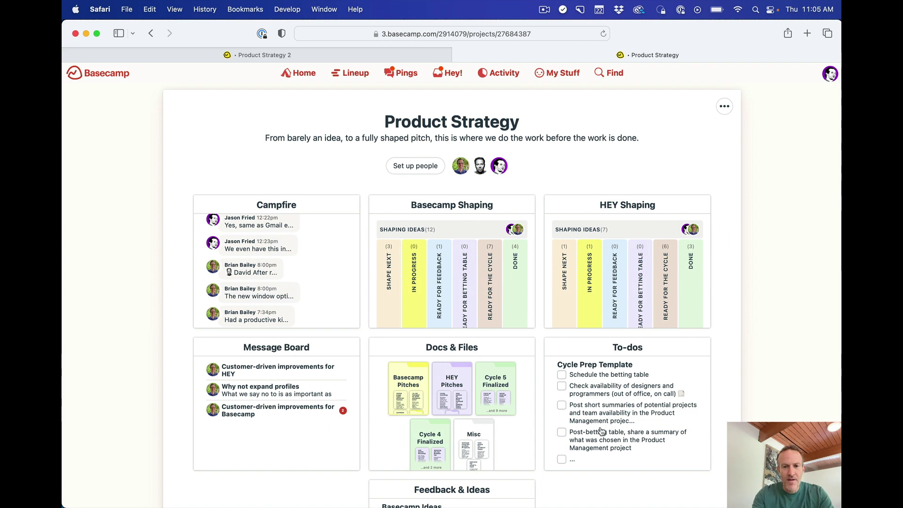
key("ctrl+Tab")
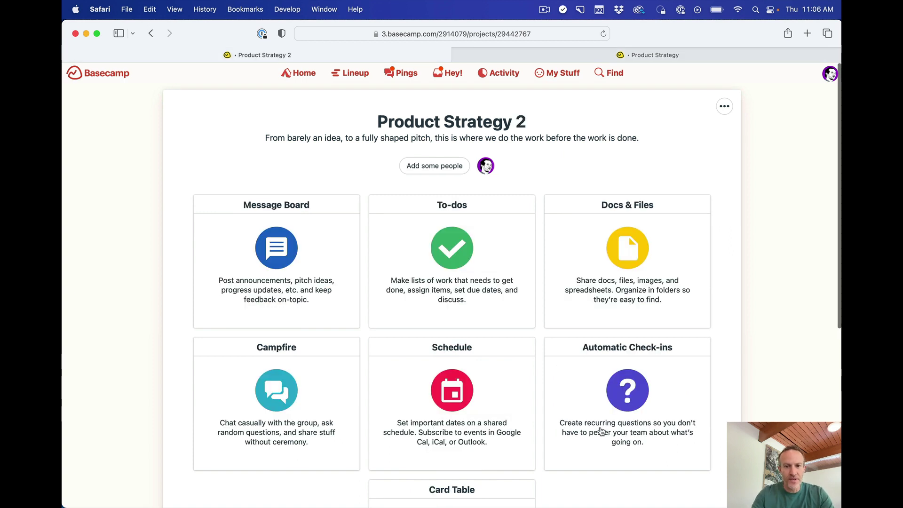
left_click(728, 111)
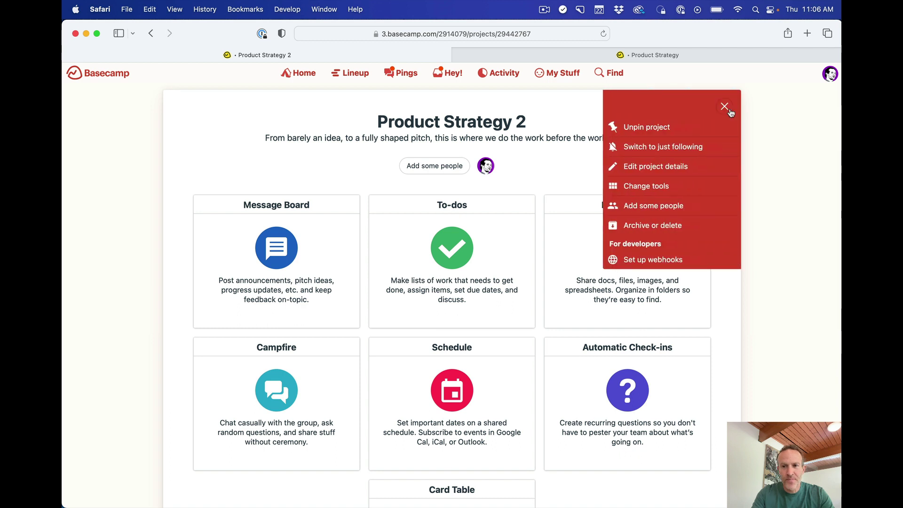
In Change tools, move Campfire first and Card Table second, matching the original project
left_click(662, 188)
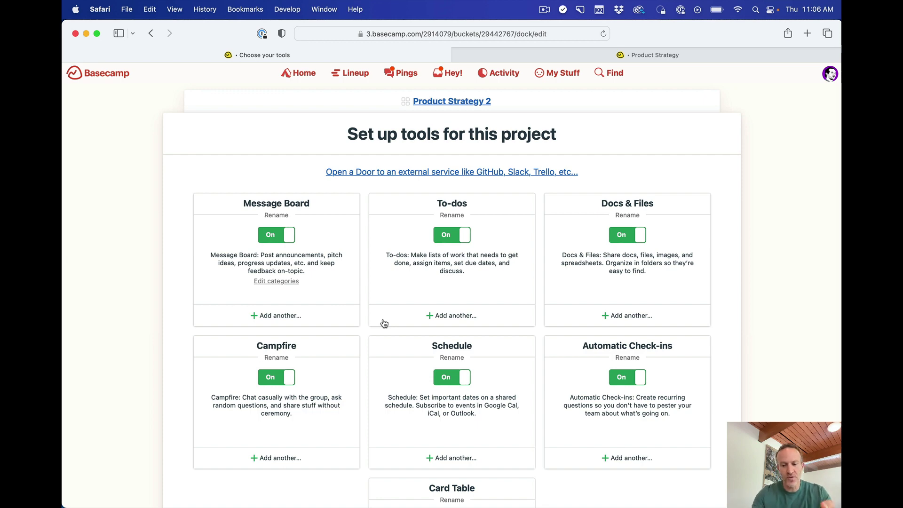
key("ctrl+Tab")
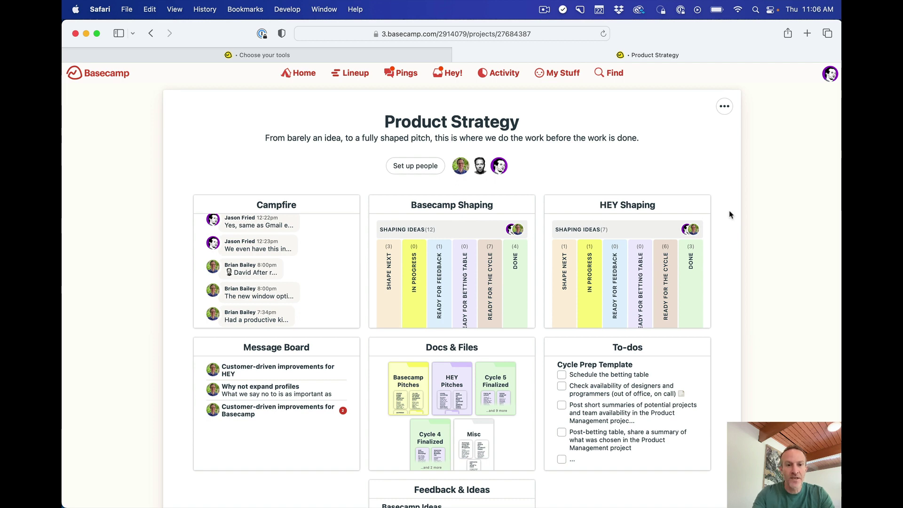
key("ctrl+shift+Tab")
left_click_drag(319, 371, 226, 257)
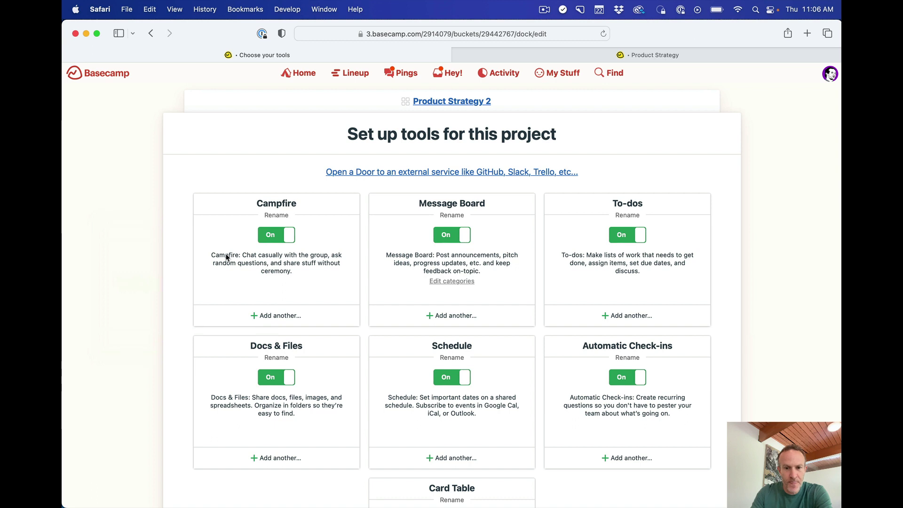
scroll(426, 457, "down", 2)
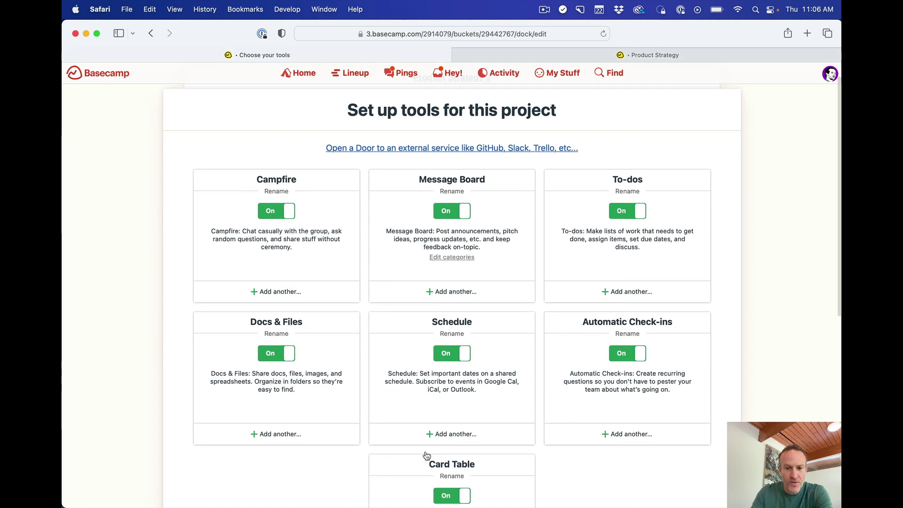
left_click_drag(403, 475, 403, 257)
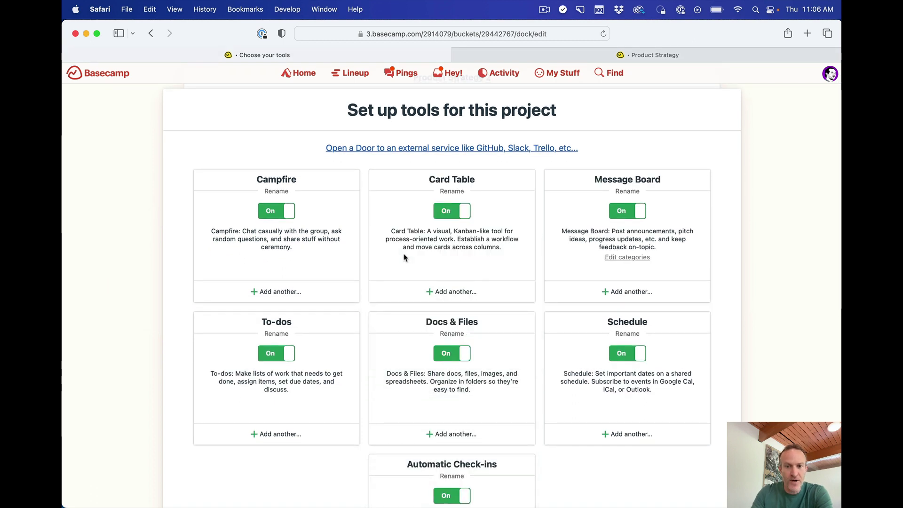
Add a second card table named HEY Shaping and rename the first to Basecamp Shaping
left_click(449, 292)
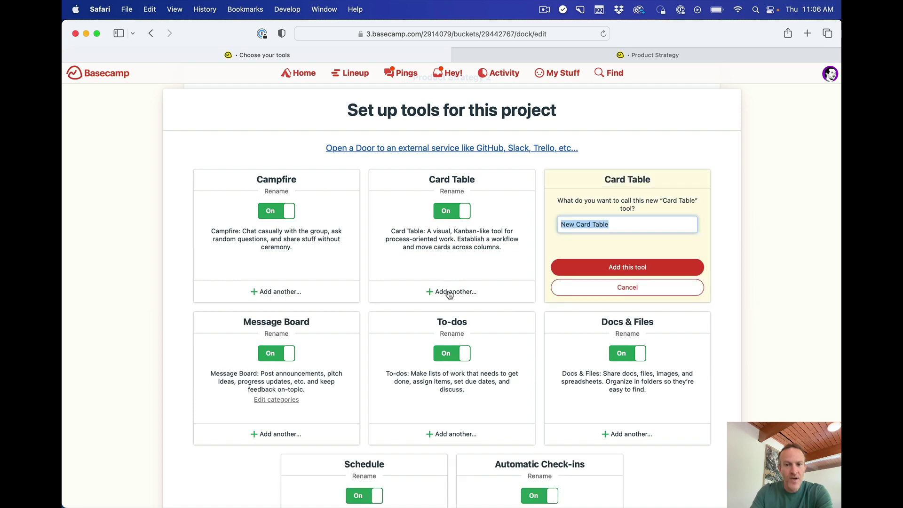
type("HEY Shaping")
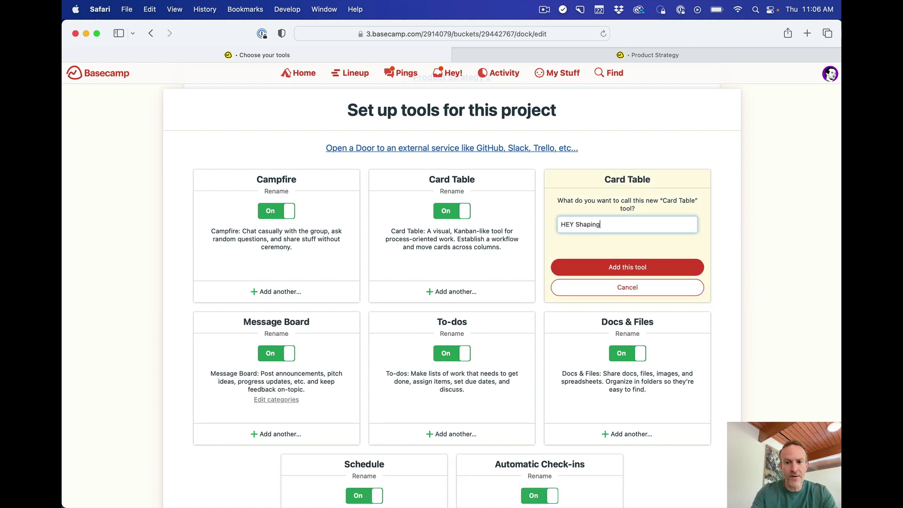
key("Return")
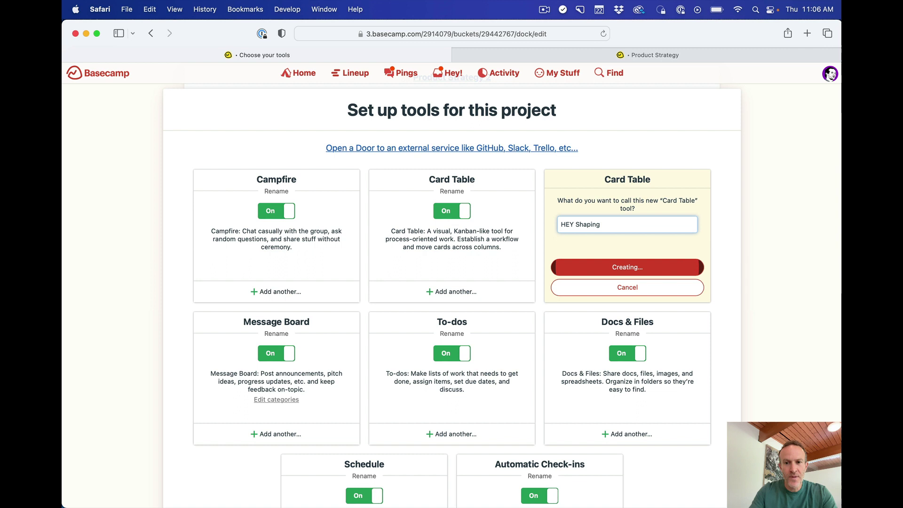
left_click(460, 191)
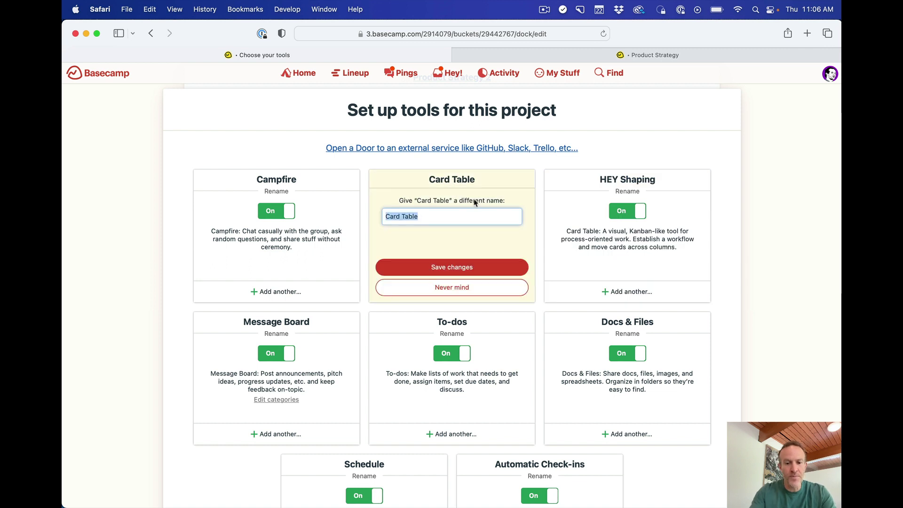
type("Basecamp Shaping")
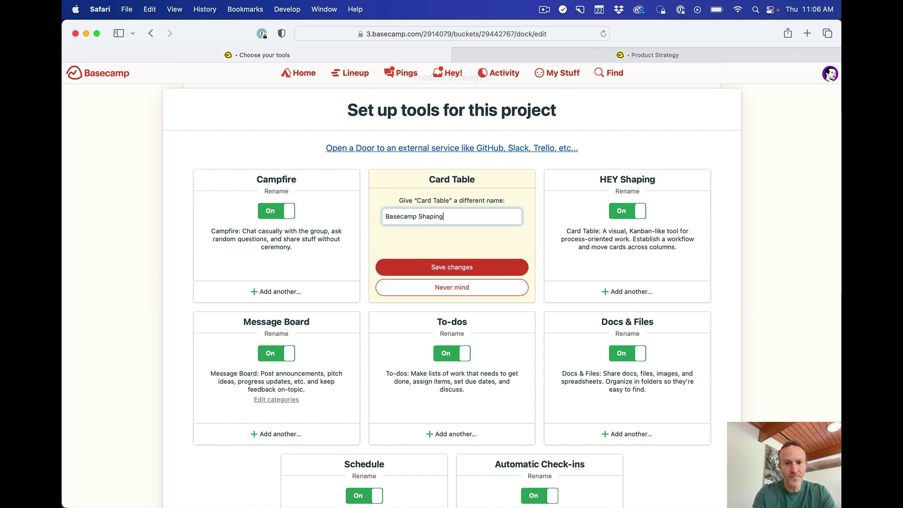
key("Return")
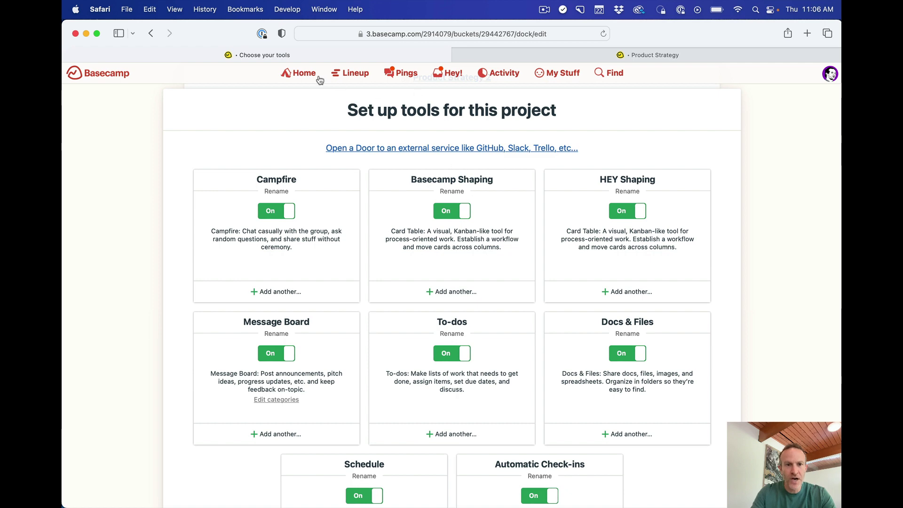
Swap Docs & Files ahead of To-dos on Product Strategy 2, matching the original layout
scroll(325, 103, "up", 1)
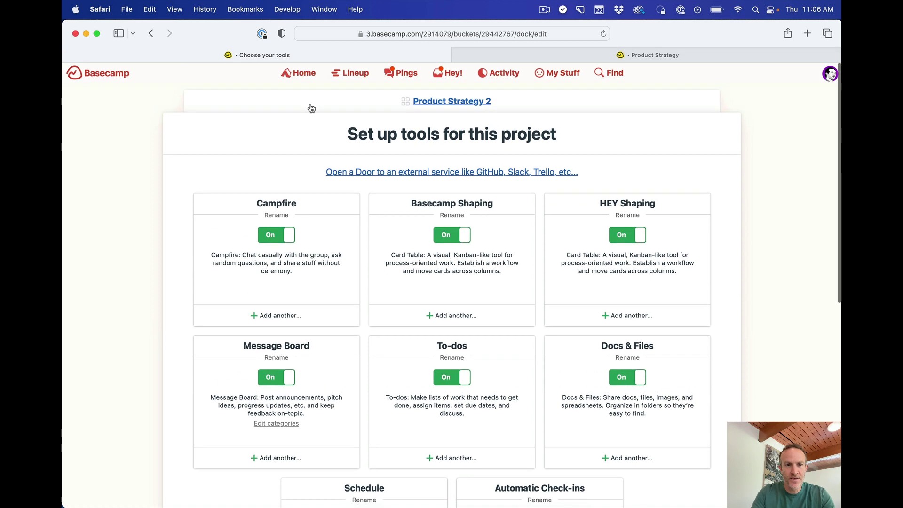
left_click(311, 108)
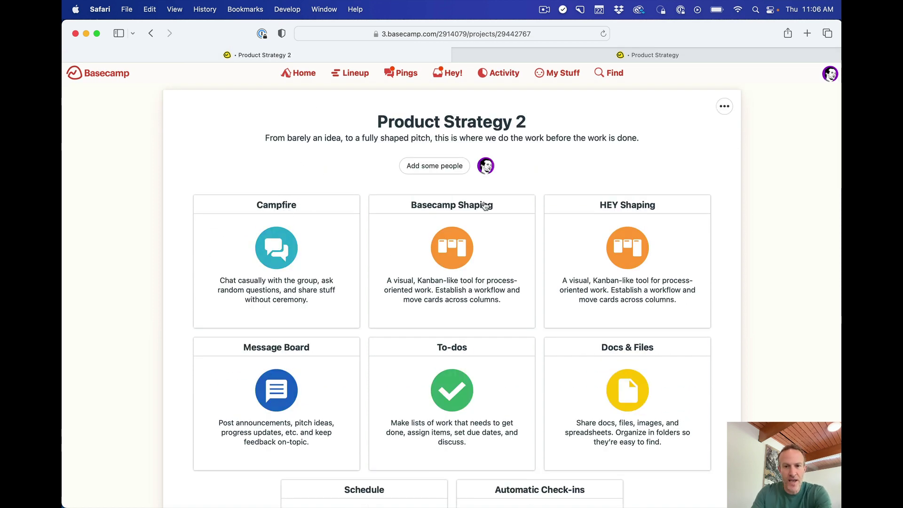
key("ctrl+Tab")
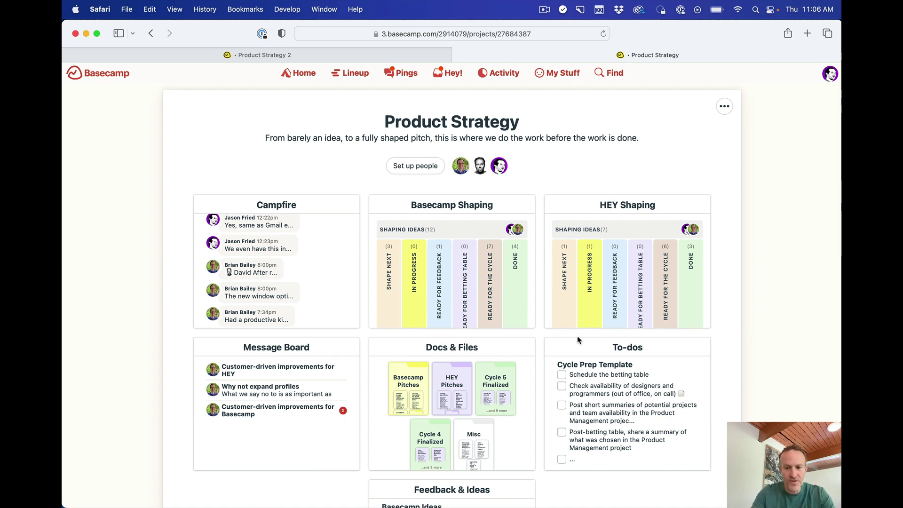
key("ctrl+shift+Tab")
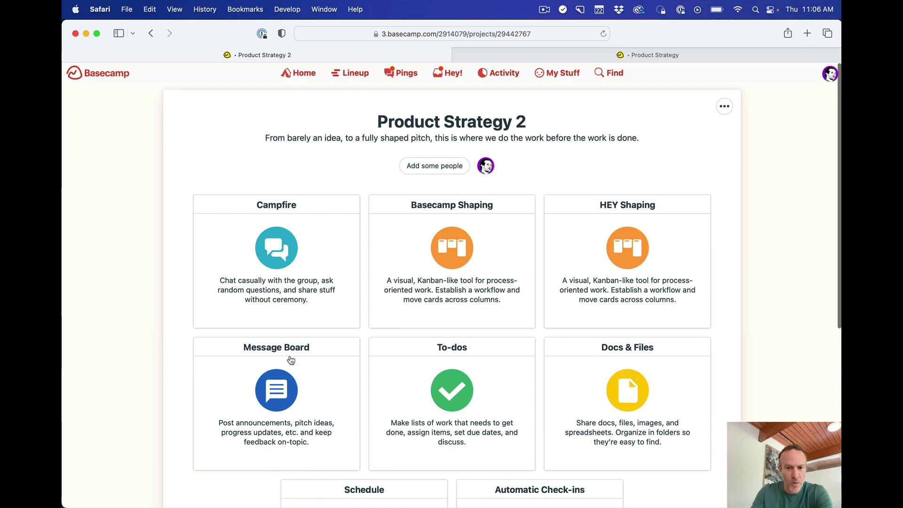
left_click_drag(641, 351, 442, 349)
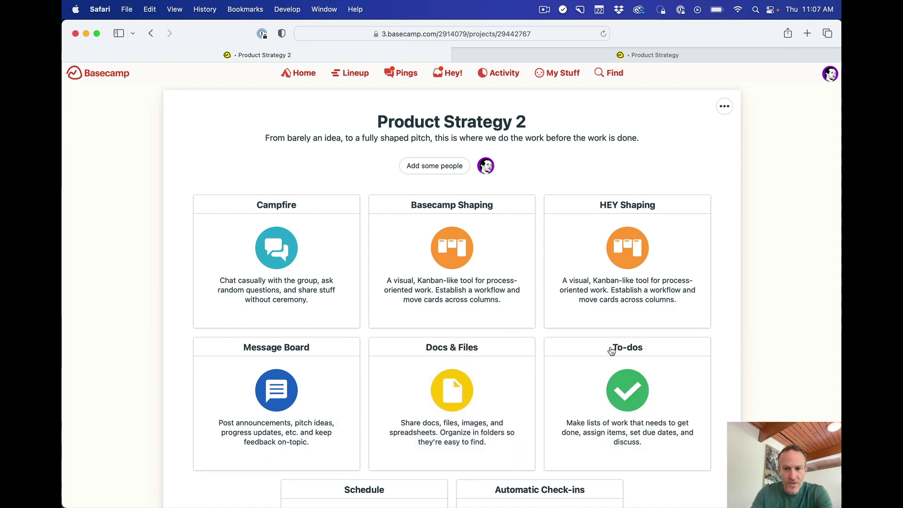
key("ctrl+Tab")
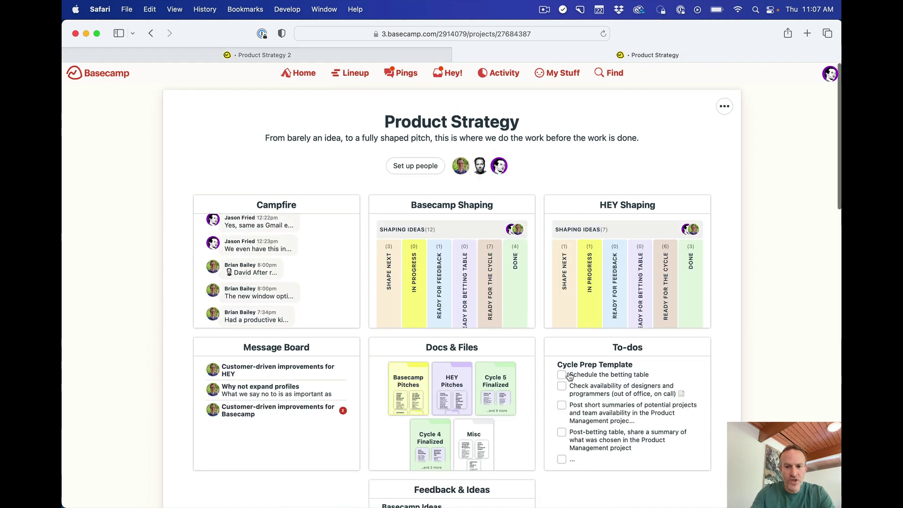
scroll(569, 377, "down", 5)
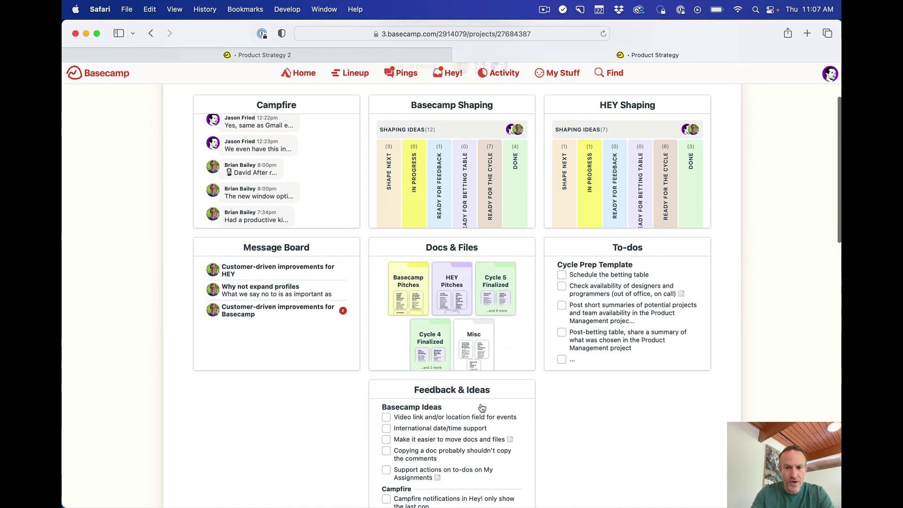
key("ctrl+shift+Tab")
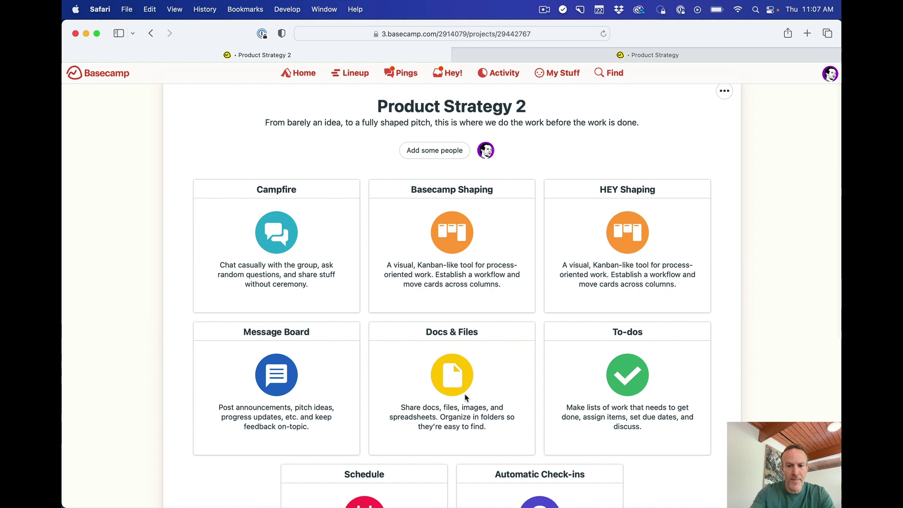
Add a second To-dos tool named Feedback & Ideas, then view the original project
left_click(724, 91)
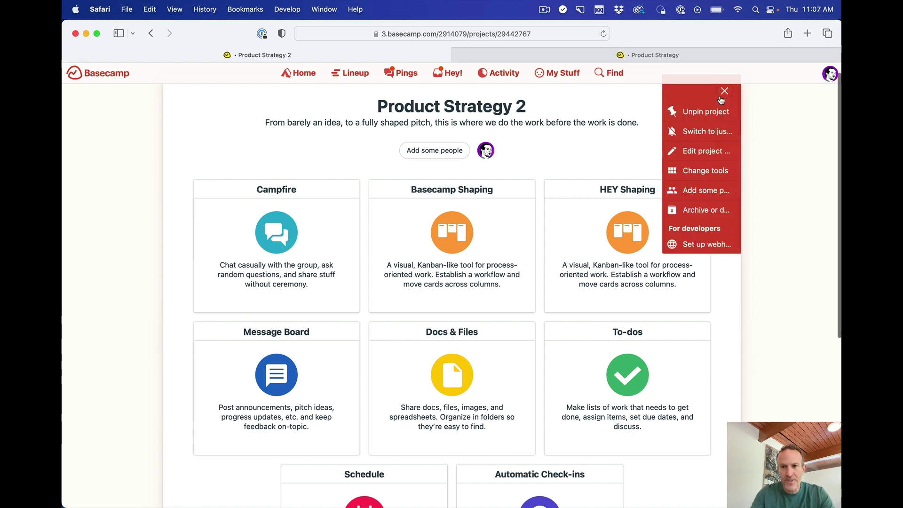
left_click(663, 170)
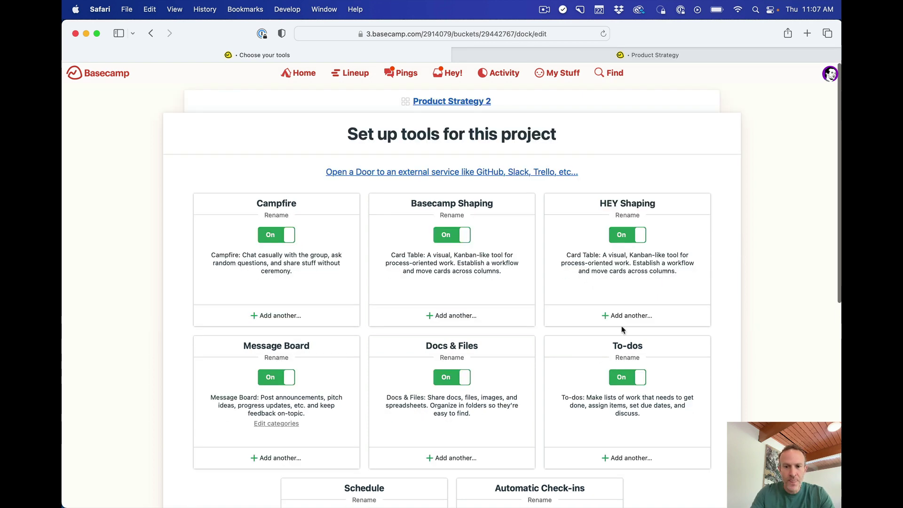
scroll(623, 332, "down", 3)
left_click(628, 399)
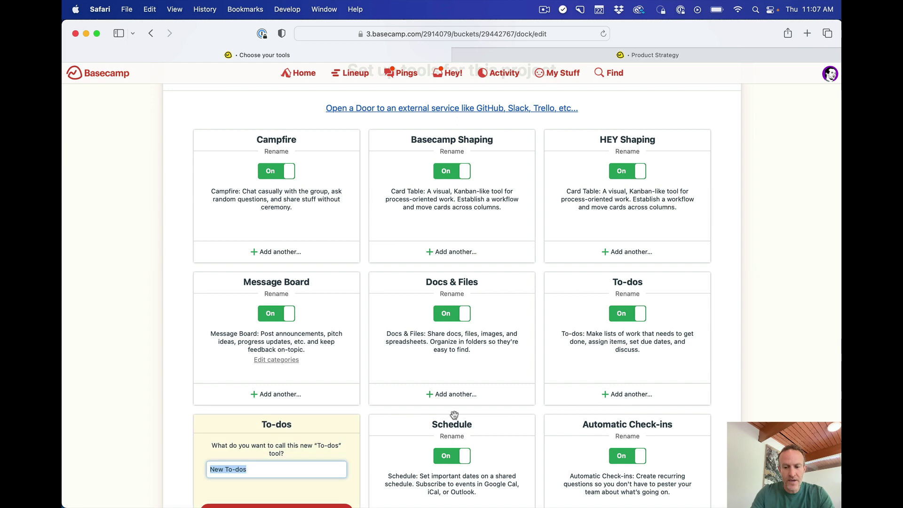
key("ctrl+Tab")
key("ctrl+shift+Tab")
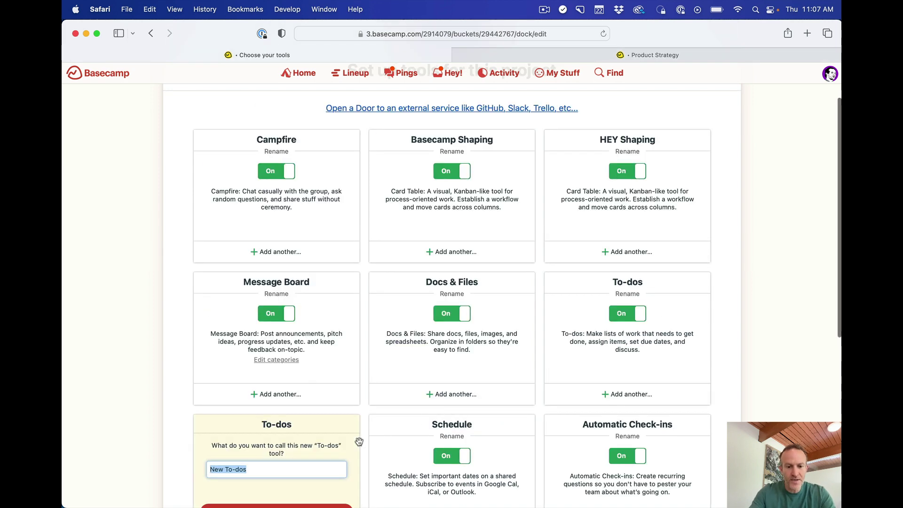
type("Feedback & Ind")
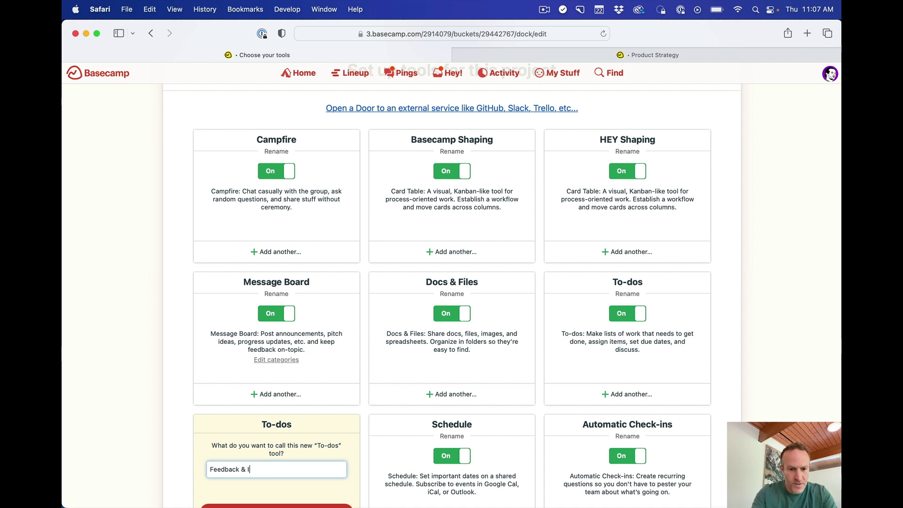
key("Return")
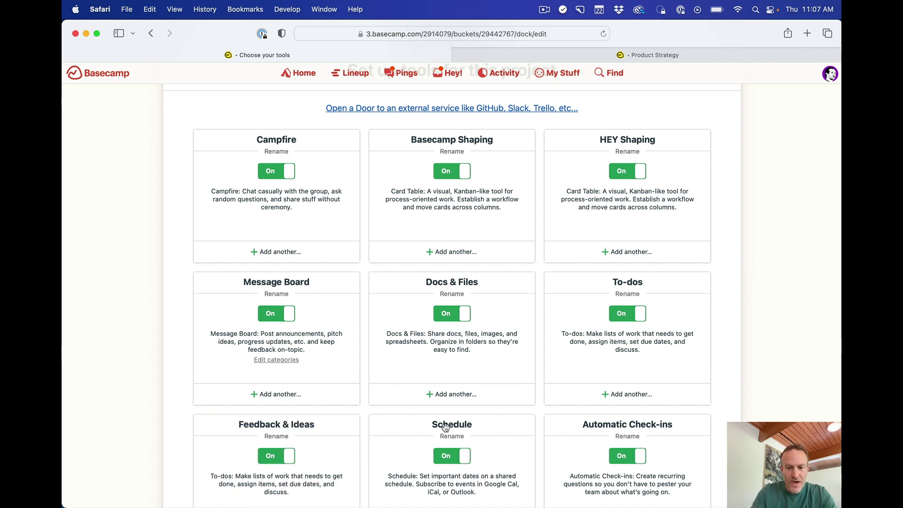
scroll(490, 382, "down", 3)
key("super+bracketleft")
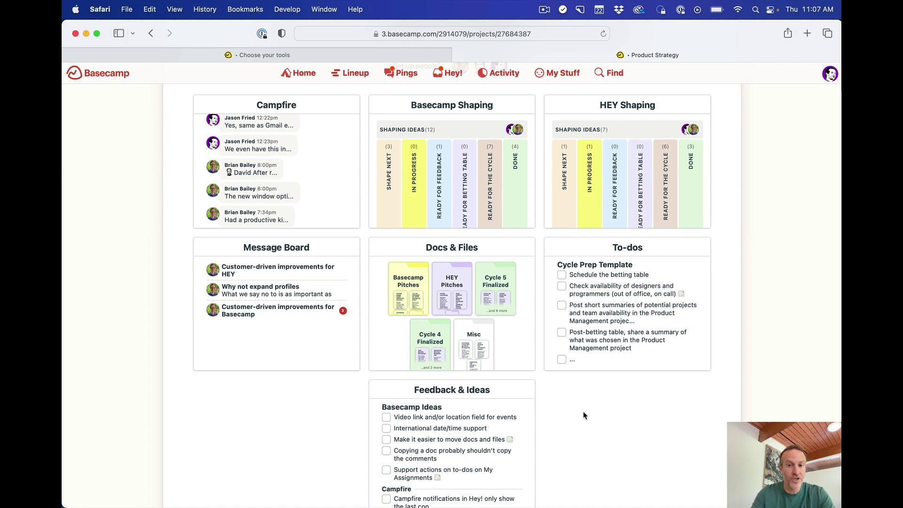
scroll(586, 412, "up", 3)
Turn Schedule and Automatic Check-ins off in Product Strategy 2's tool setup
scroll(585, 414, "down", 2)
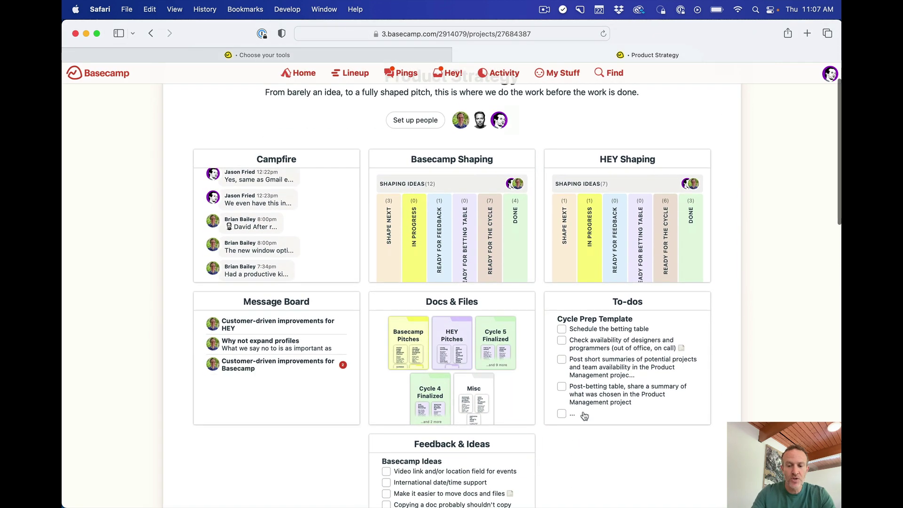
key("ctrl+shift+Tab")
scroll(583, 414, "down", 2)
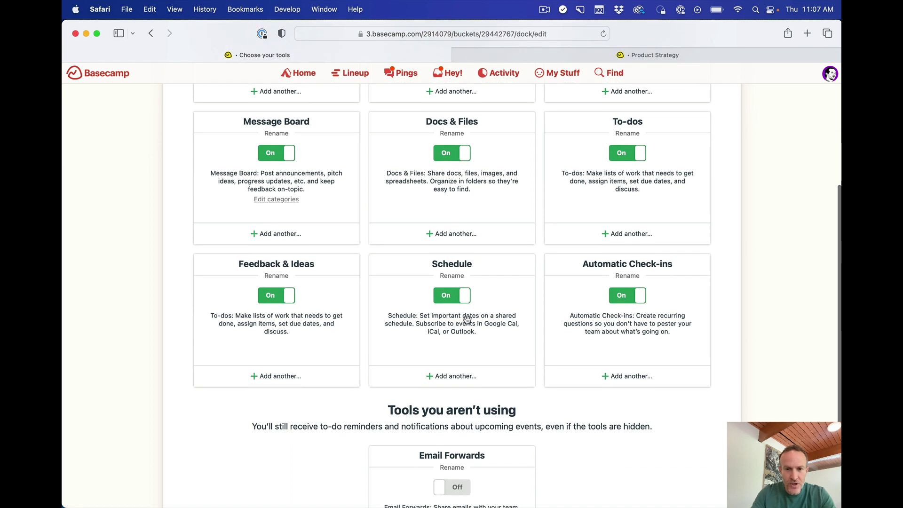
left_click(458, 300)
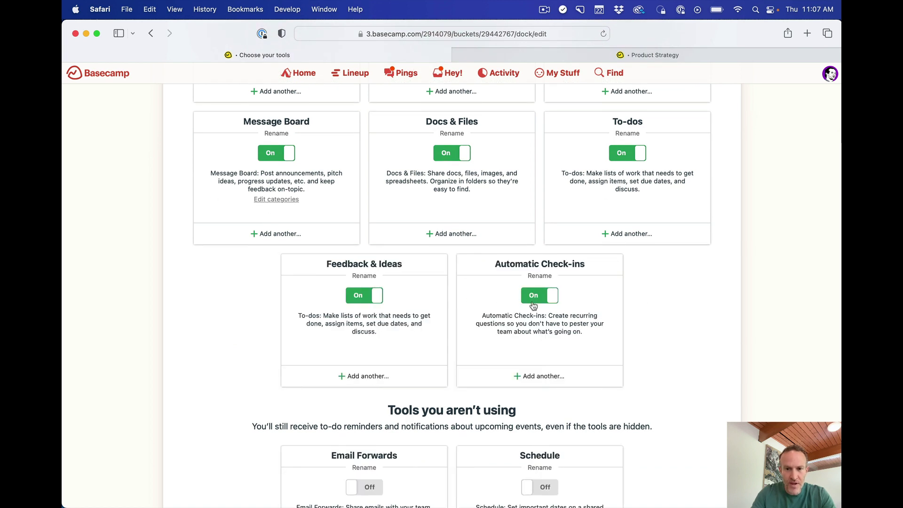
left_click(534, 301)
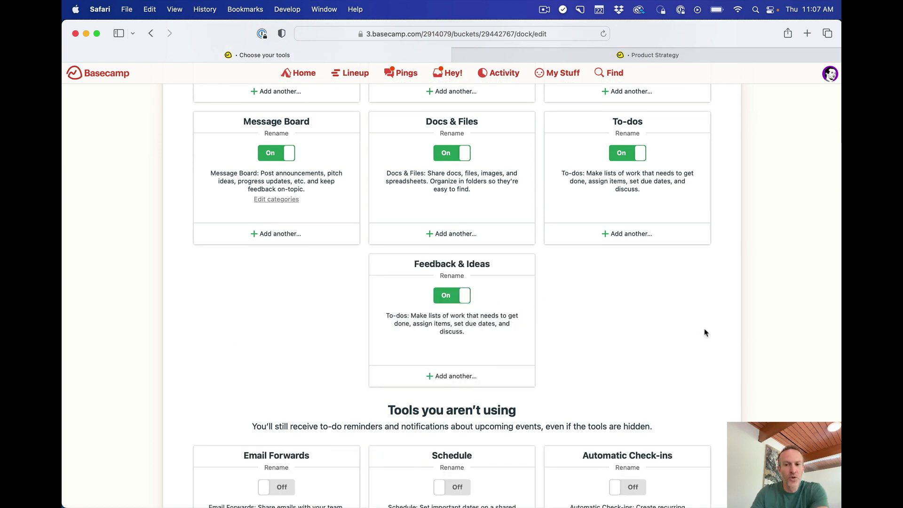
scroll(706, 333, "down", 3)
scroll(703, 333, "up", 10)
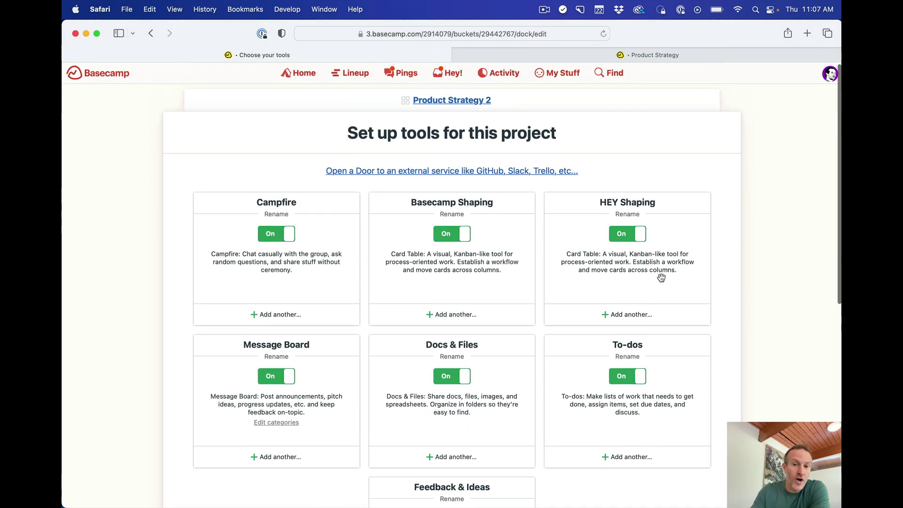
scroll(436, 276, "down", 8)
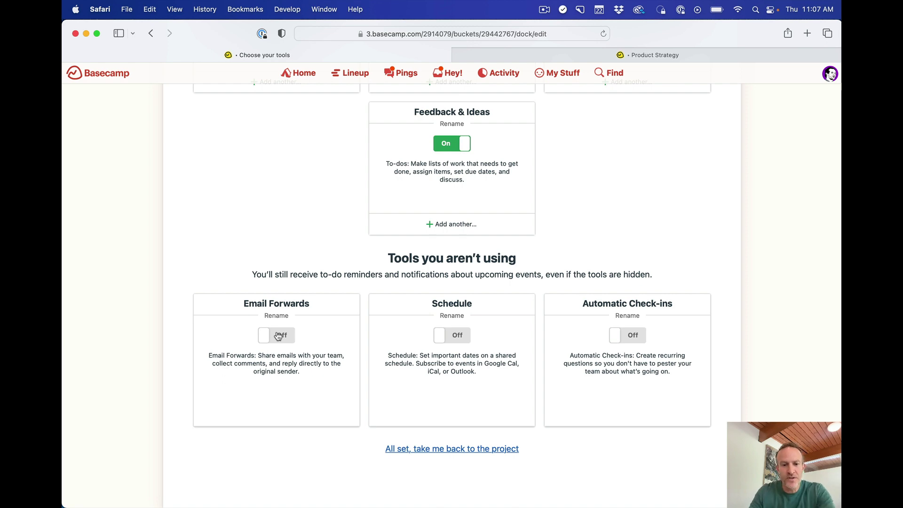
scroll(403, 319, "up", 10)
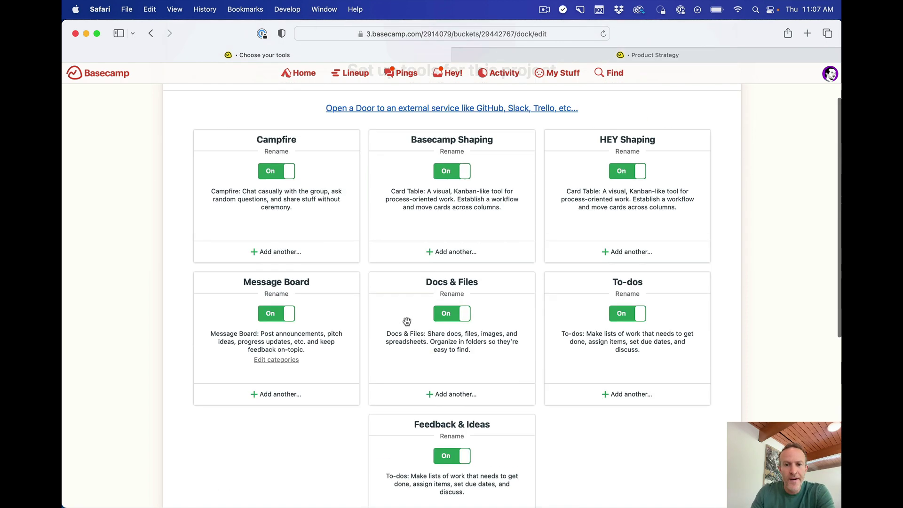
Open the Product Strategy 2 overview and compare its tool layout against the original project
left_click(553, 102)
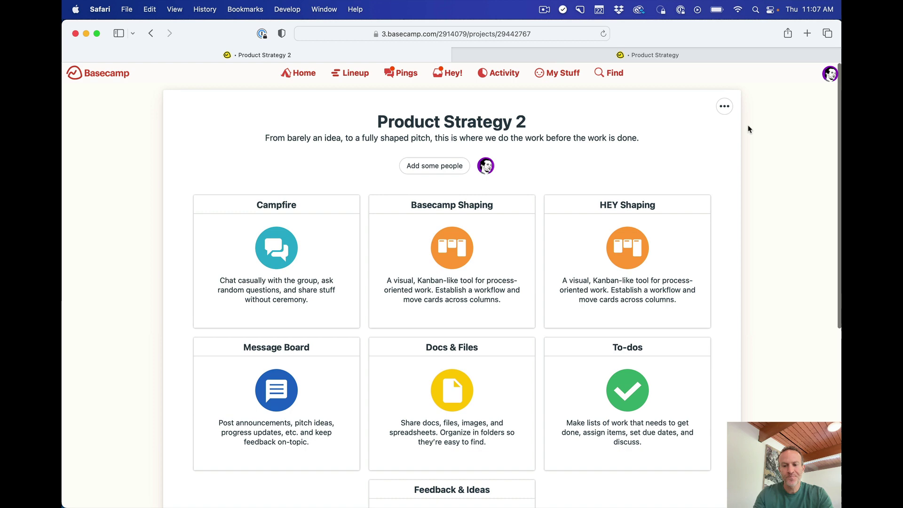
scroll(749, 129, "down", 2)
scroll(438, 141, "up", 2)
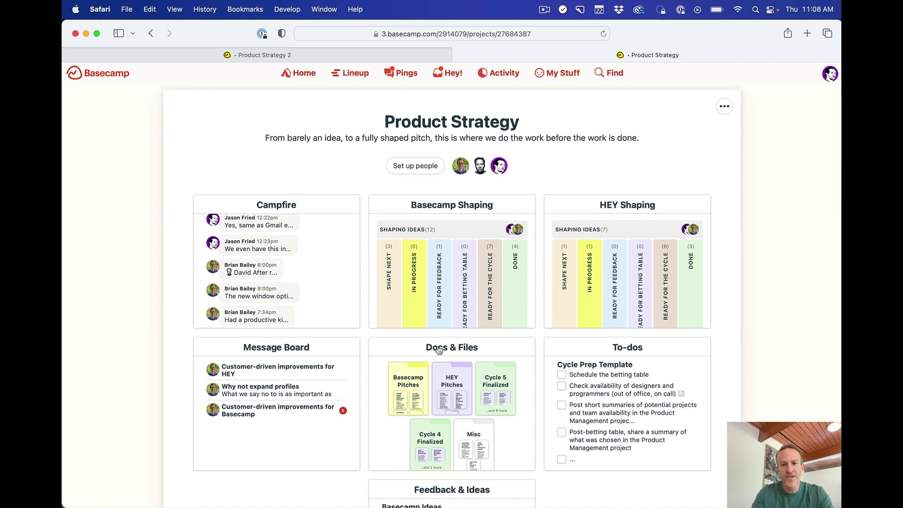
scroll(545, 393, "down", 3)
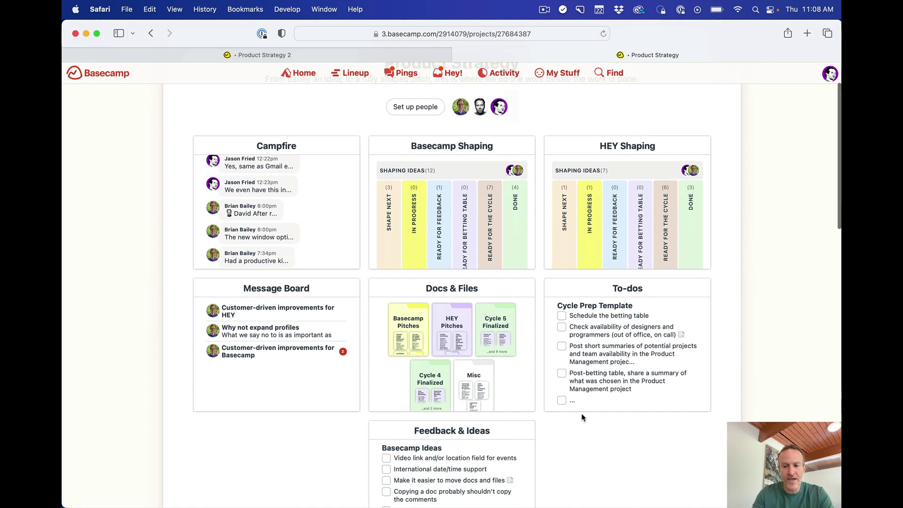
key("ctrl+shift+Tab")
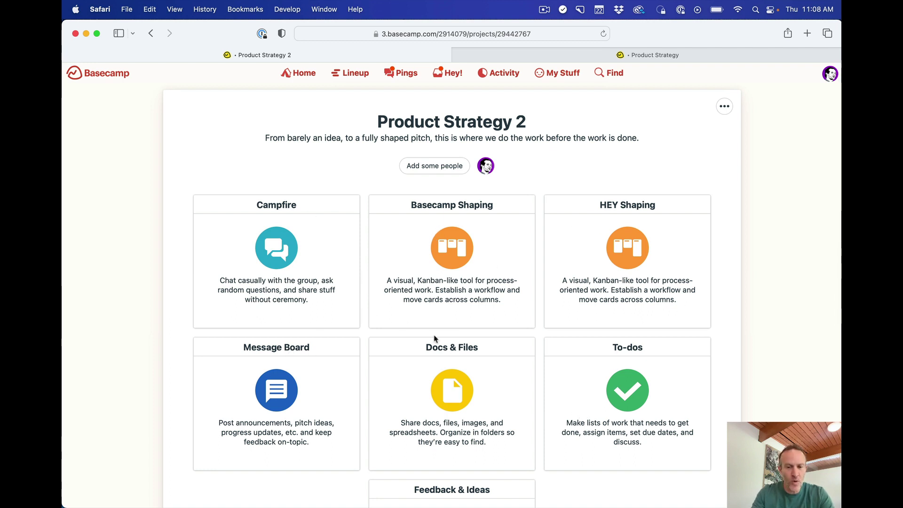
scroll(570, 358, "down", 5)
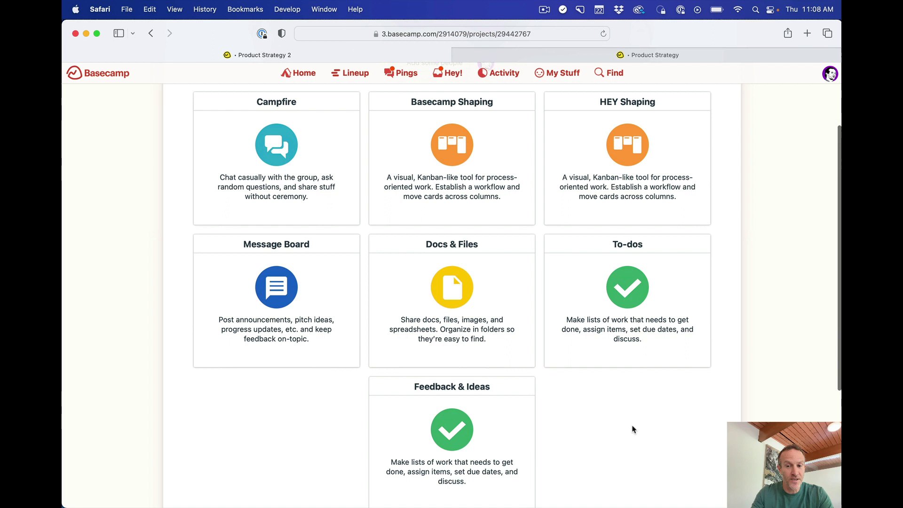
scroll(726, 399, "up", 5)
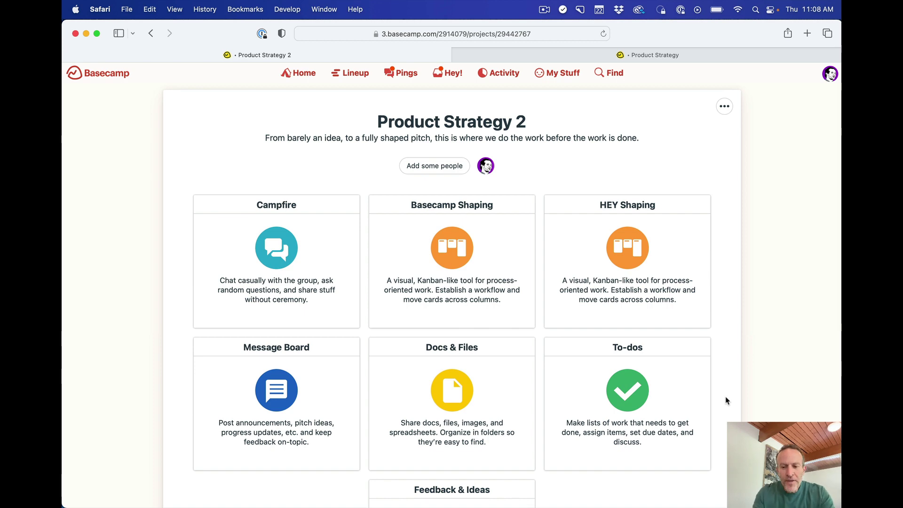
key("ctrl+Tab")
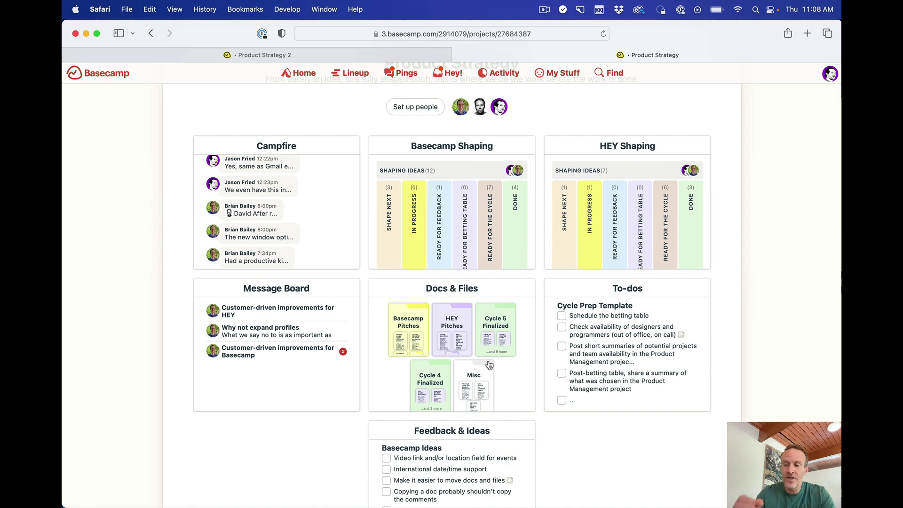
Rename the Docs & Files tool to 'Pitches and Docs' and go back to the overview
key("ctrl+shift+Tab")
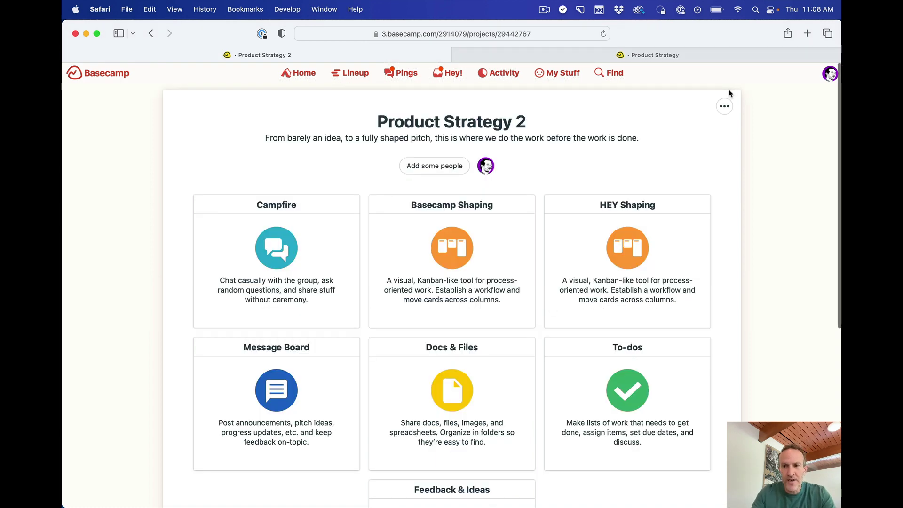
left_click(724, 103)
left_click(667, 187)
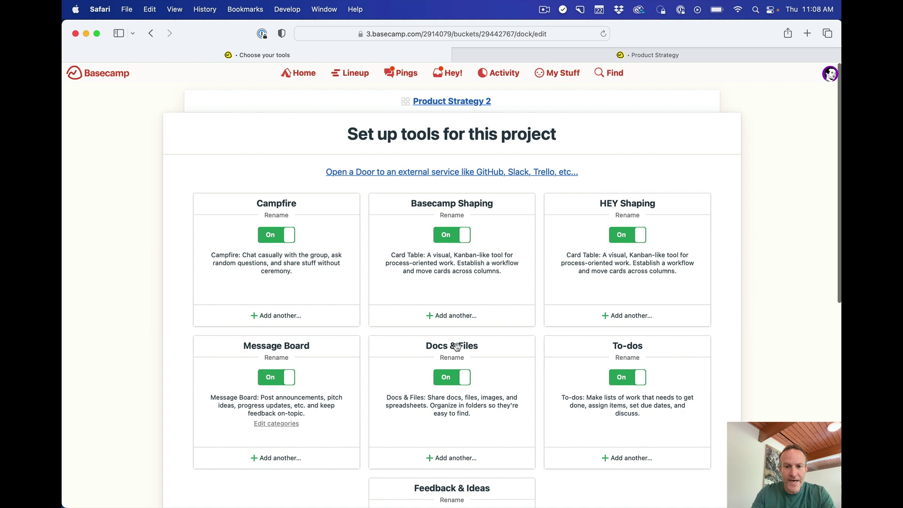
left_click(451, 358)
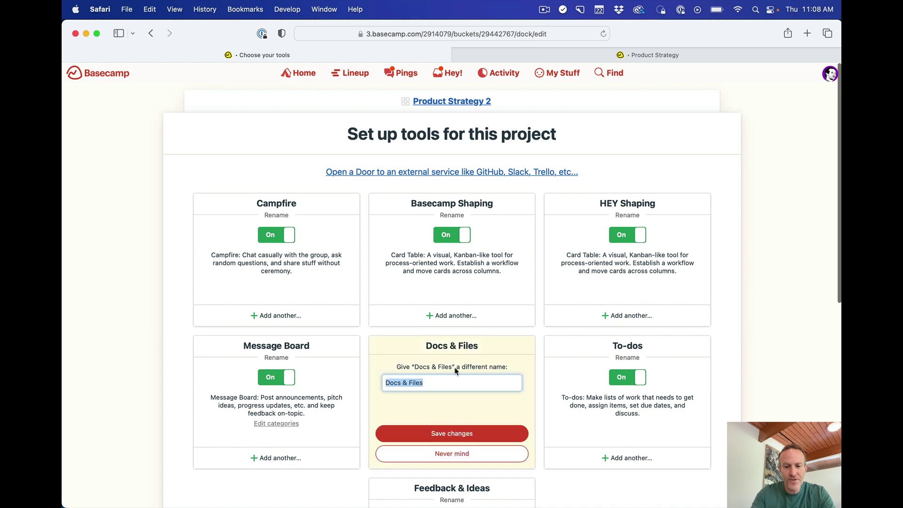
type("Pitched")
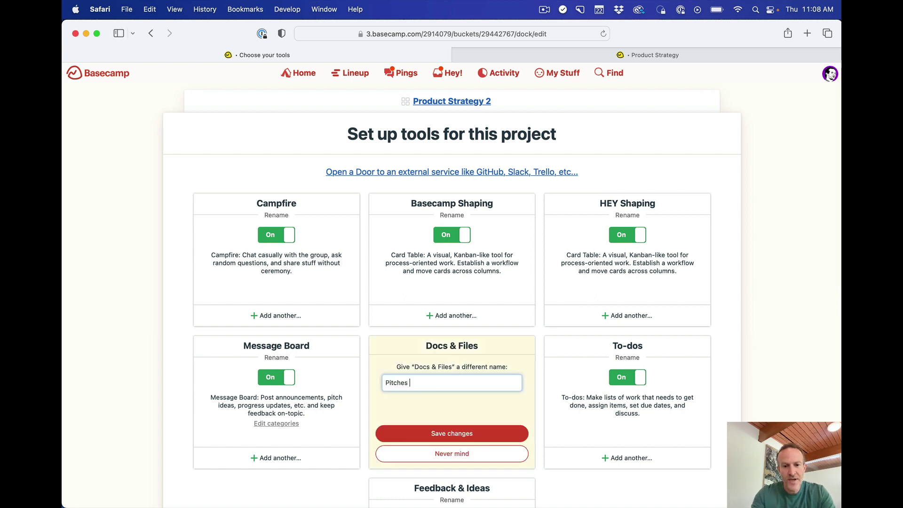
left_click(452, 434)
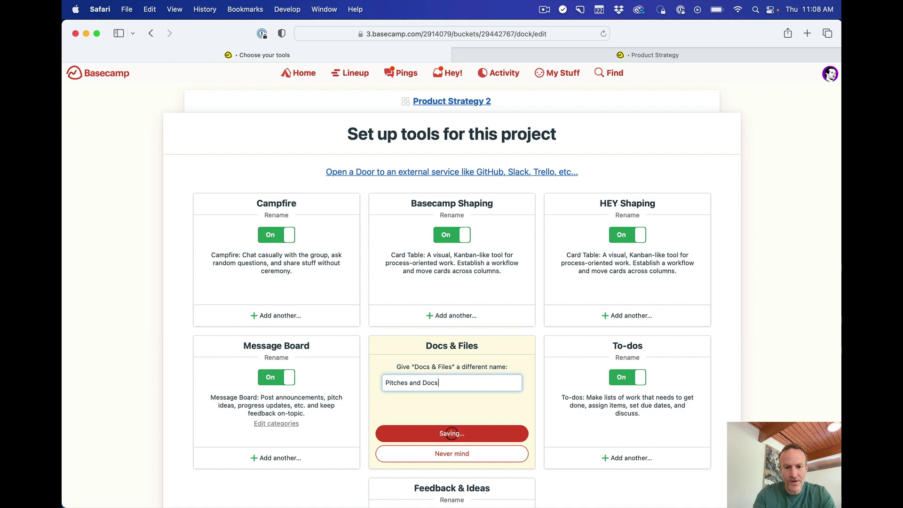
left_click(564, 105)
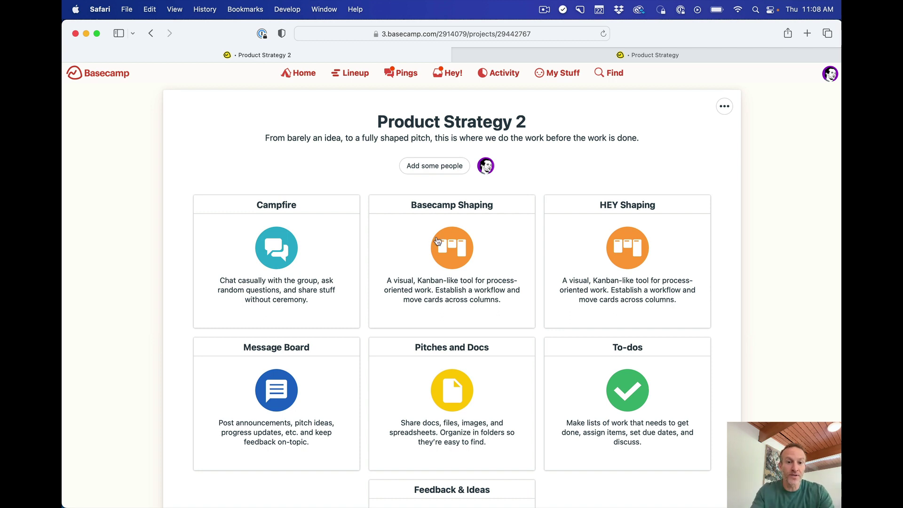
left_click(725, 113)
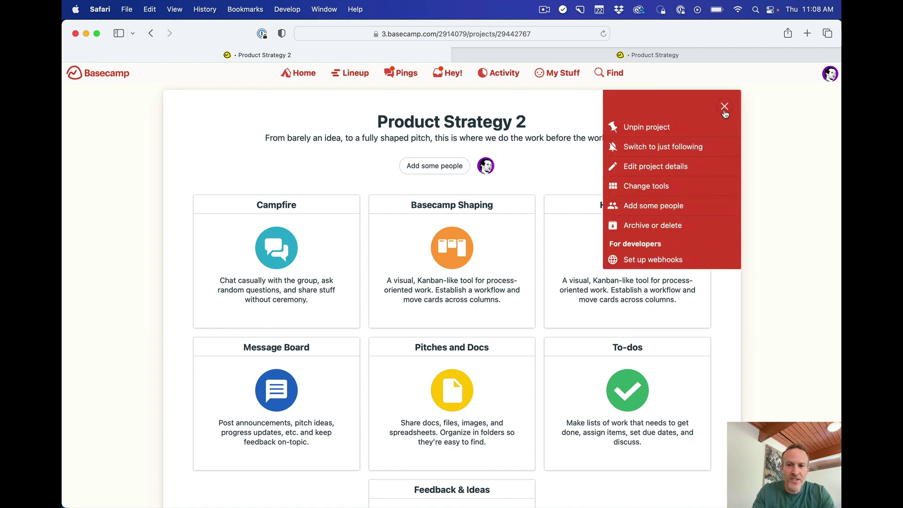
left_click(663, 187)
left_click(276, 216)
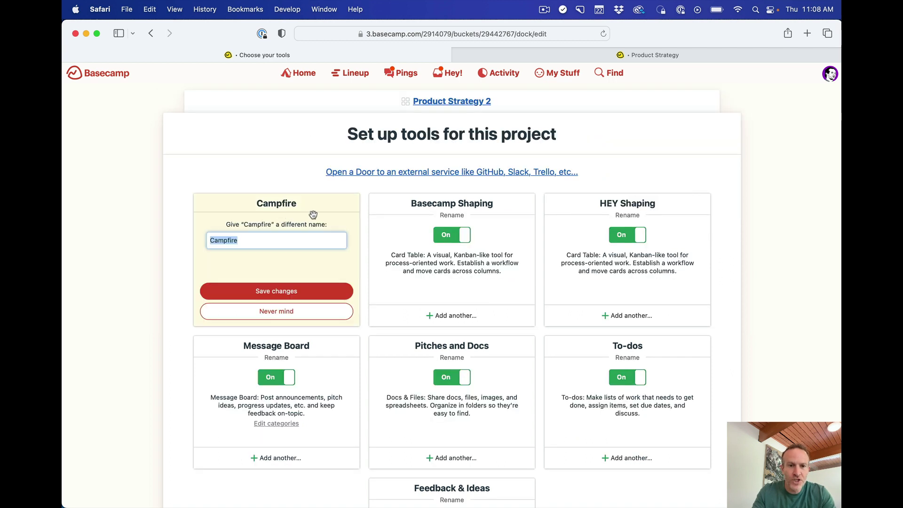
type("Chat")
key("Return")
left_click(574, 107)
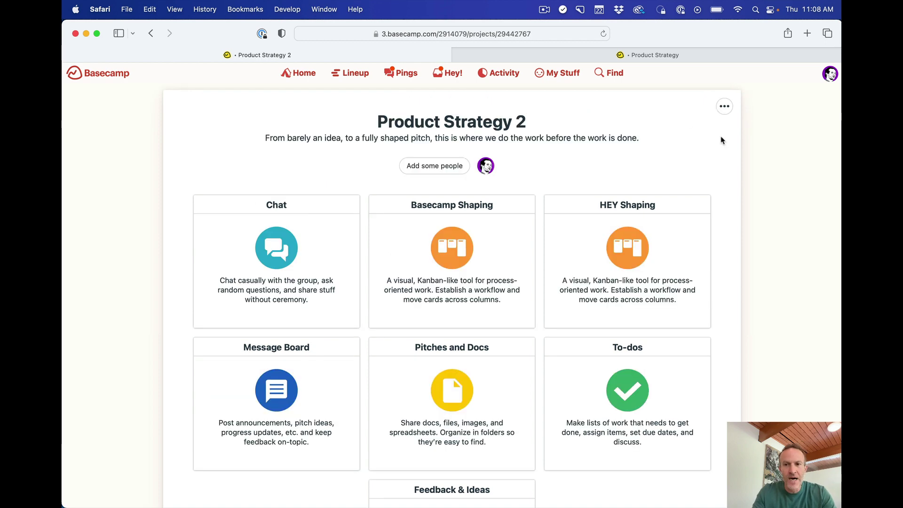
left_click(725, 107)
left_click(659, 186)
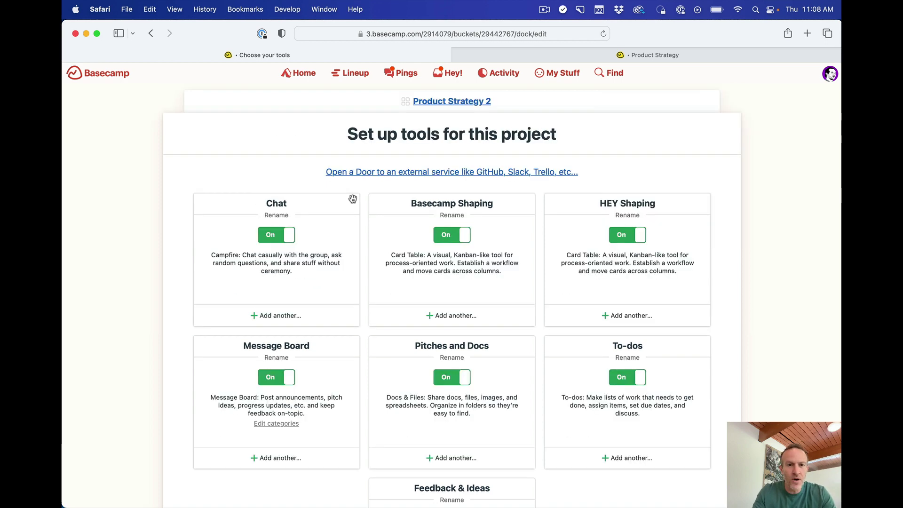
left_click(277, 216)
type("Sl")
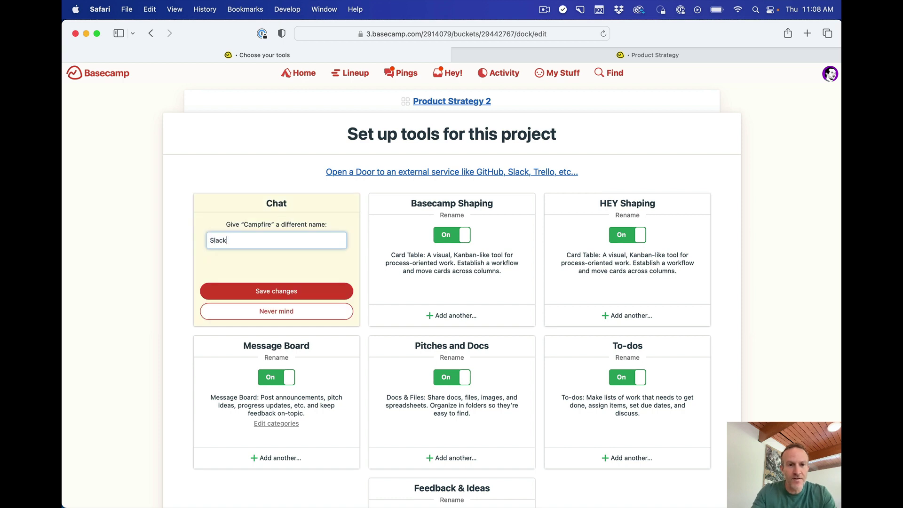
type("ack")
key("Return")
left_click(608, 110)
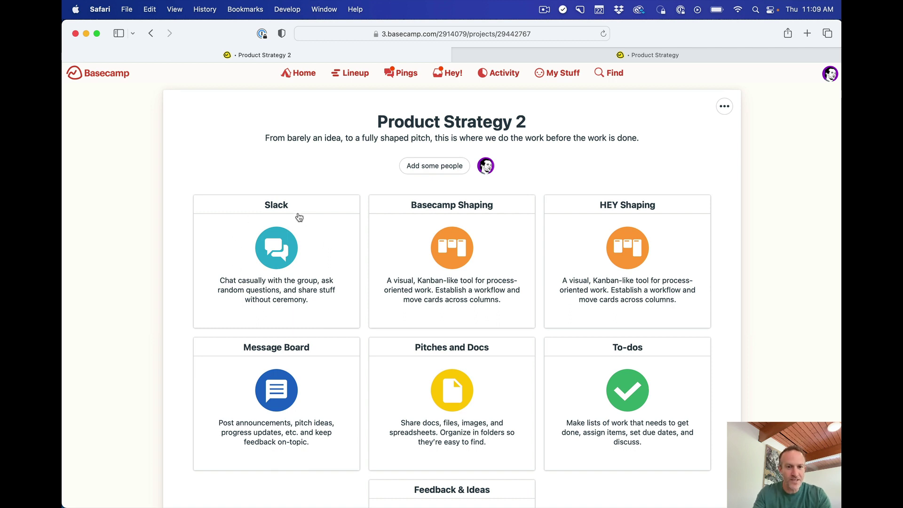
left_click(724, 107)
left_click(672, 187)
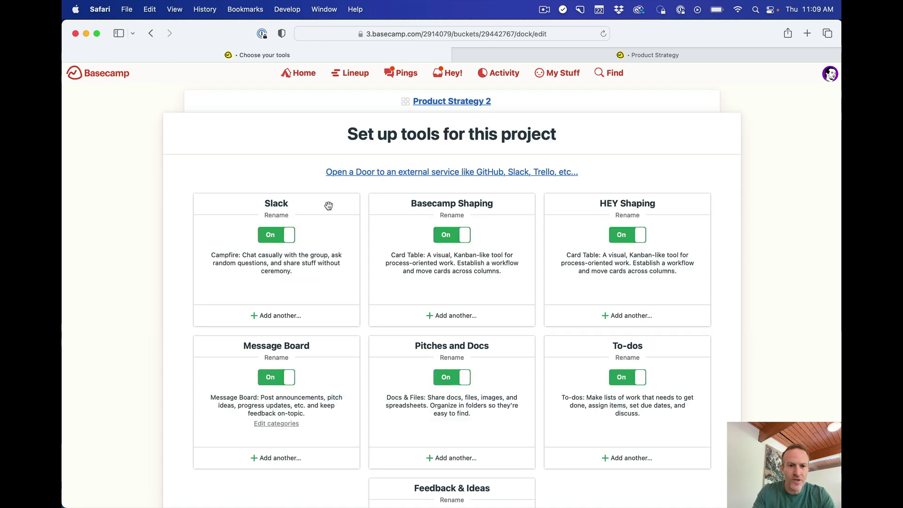
left_click(287, 216)
type("Campfire")
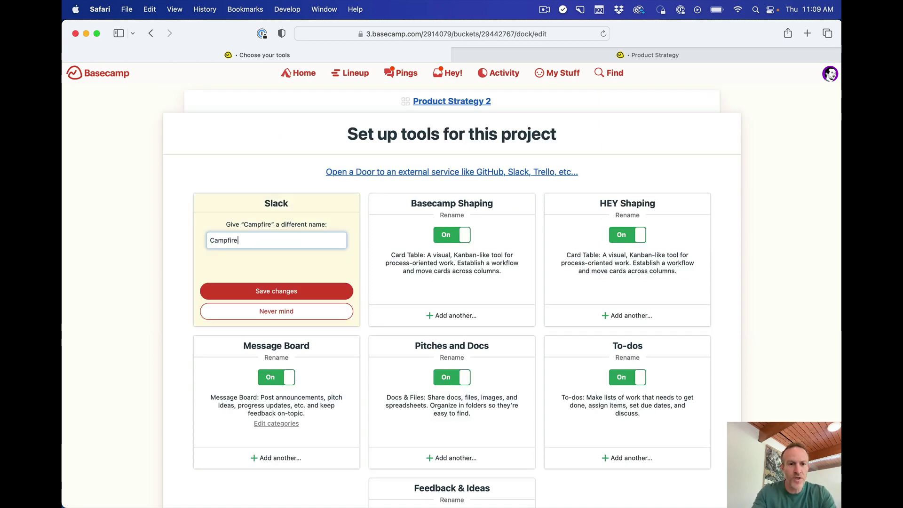
key("Return")
left_click(636, 100)
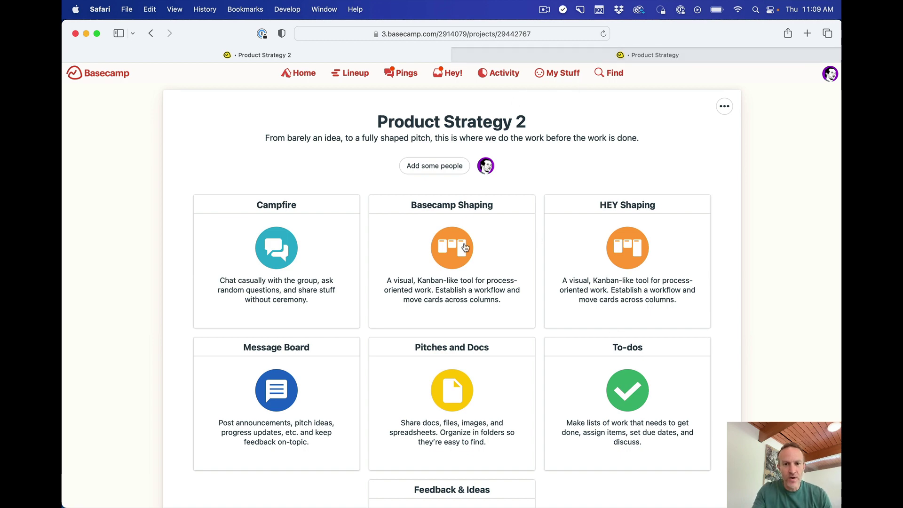
left_click(575, 60)
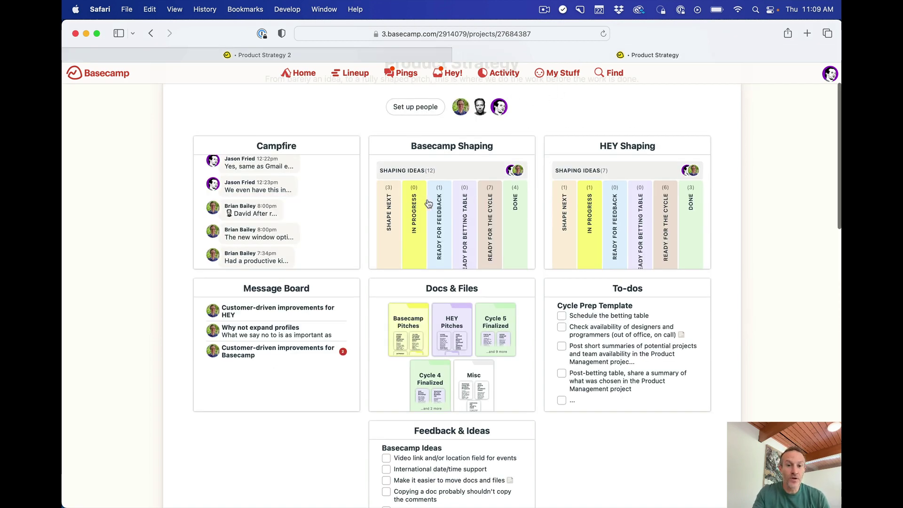
Open the Basecamp Shaping card table in both Product Strategy 2 and the original project
left_click(341, 56)
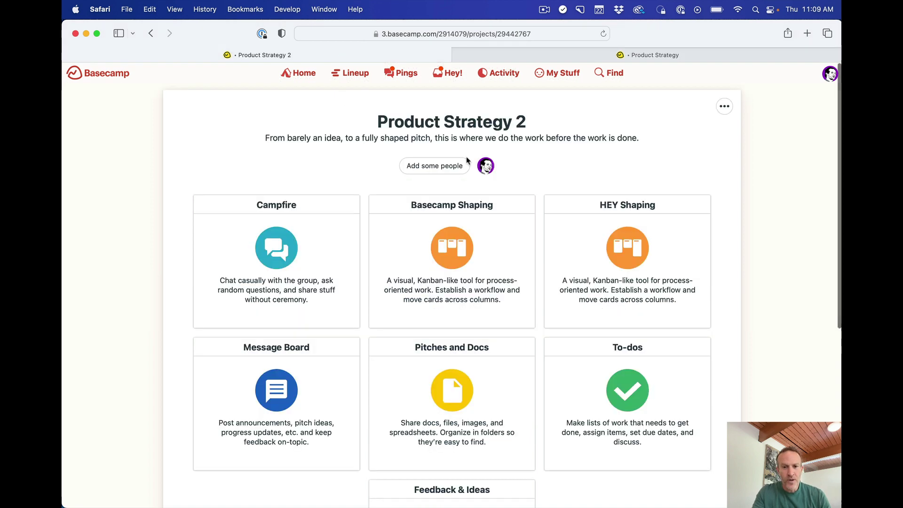
left_click(460, 208)
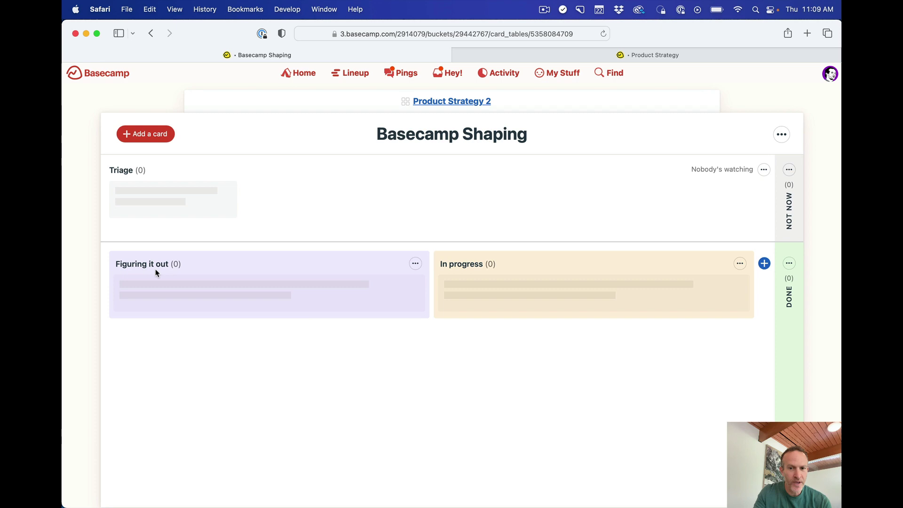
left_click(587, 60)
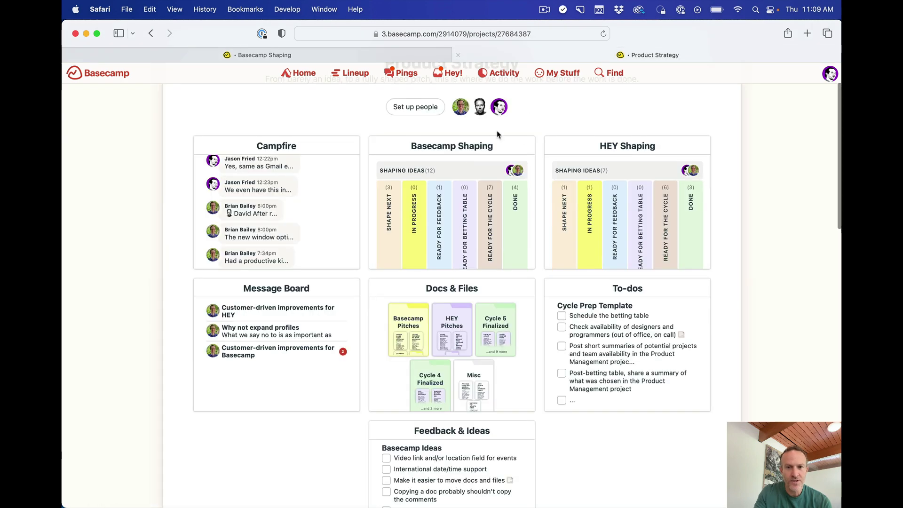
left_click(466, 150)
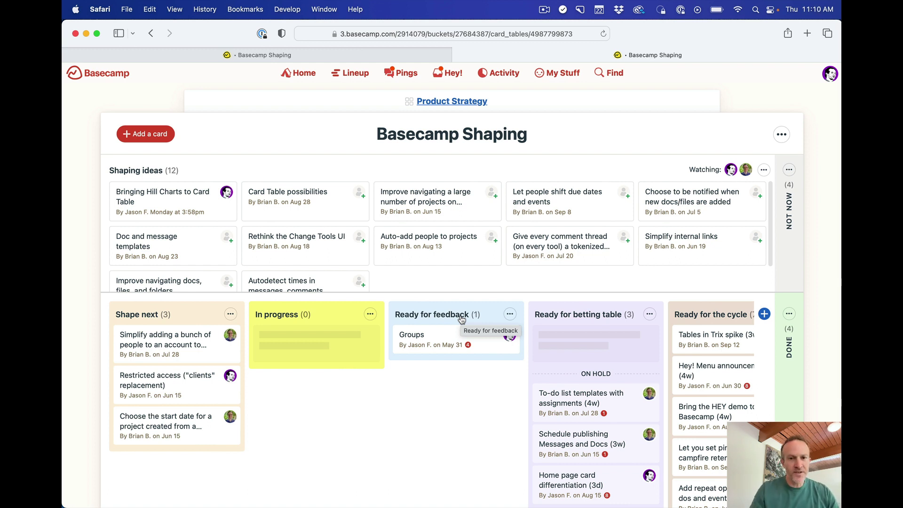
left_click(388, 55)
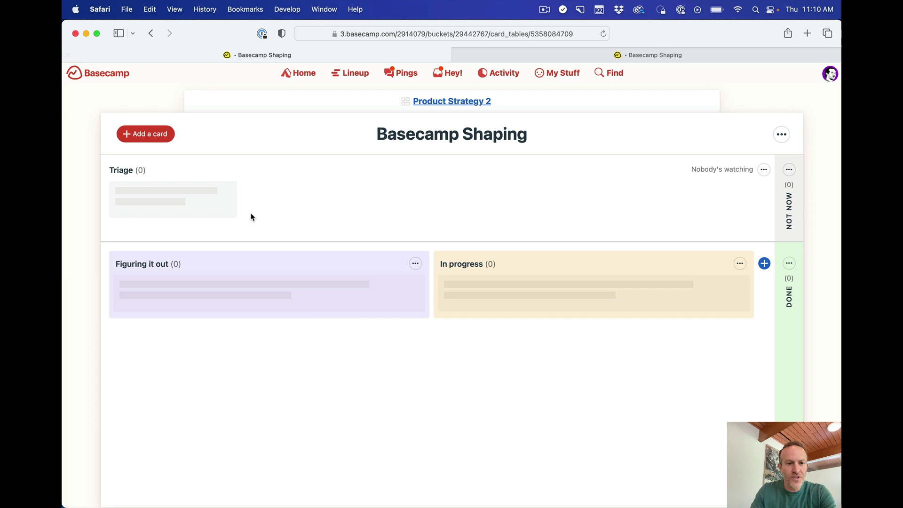
Rename the Triage column to 'Shaping ideas'
left_click(761, 173)
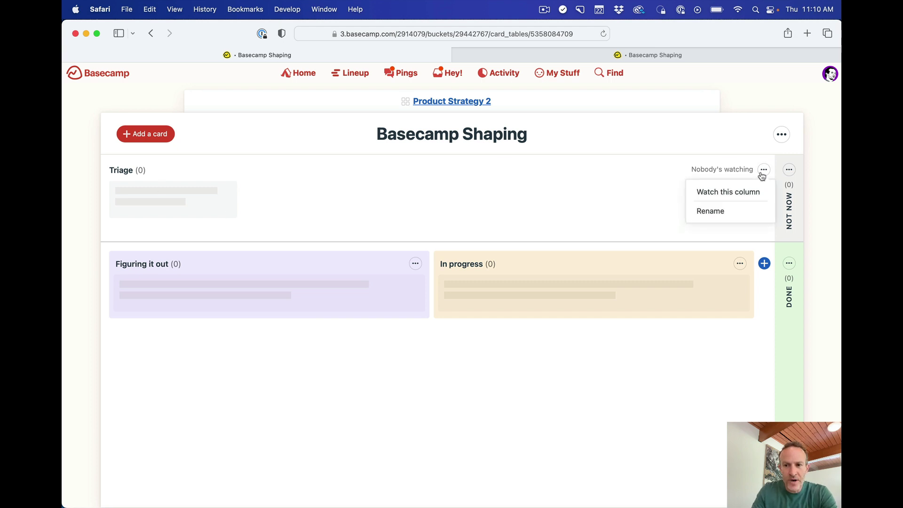
left_click(723, 212)
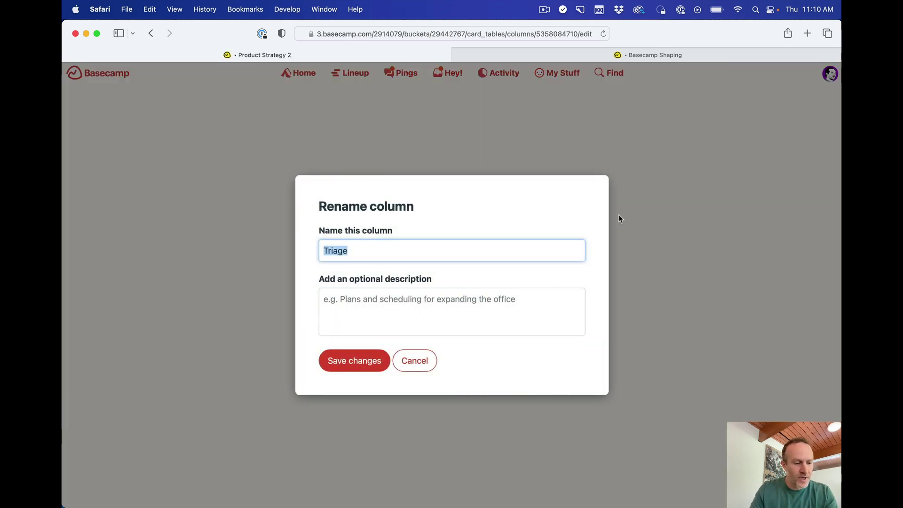
type("shaping")
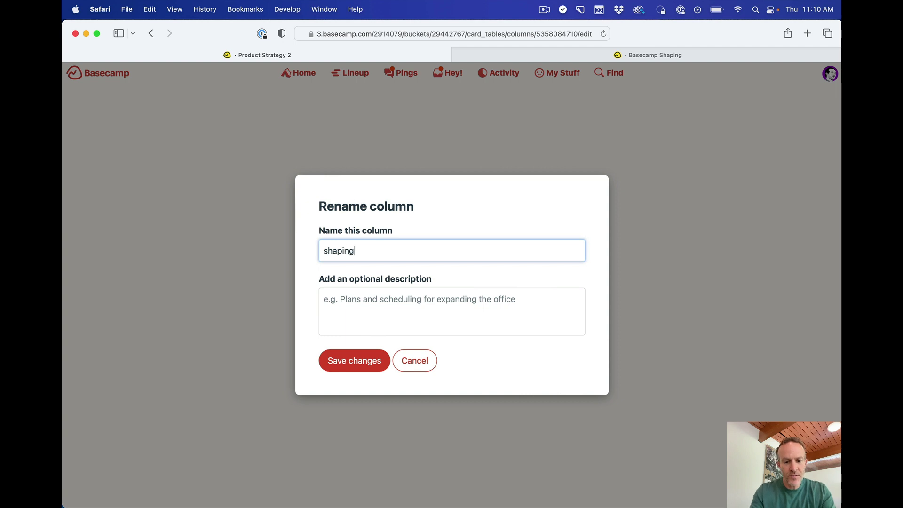
key("super+a")
type("Sh")
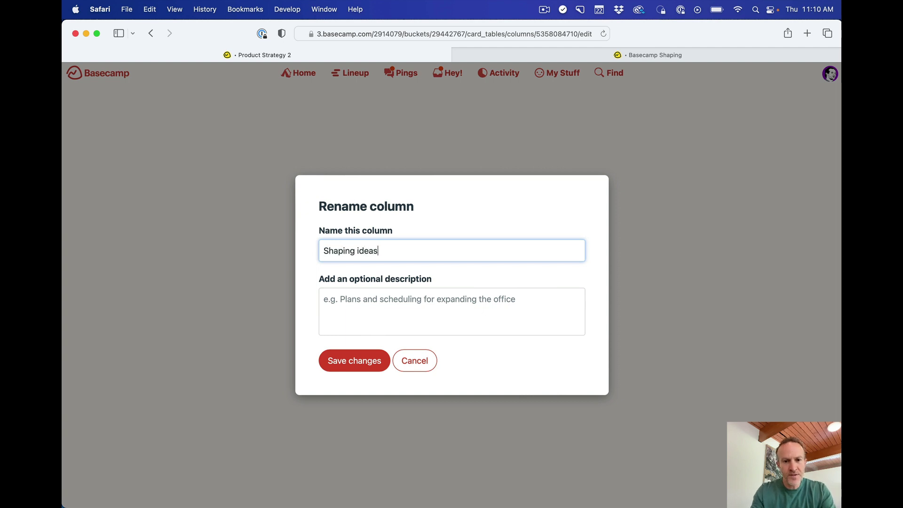
key("Return")
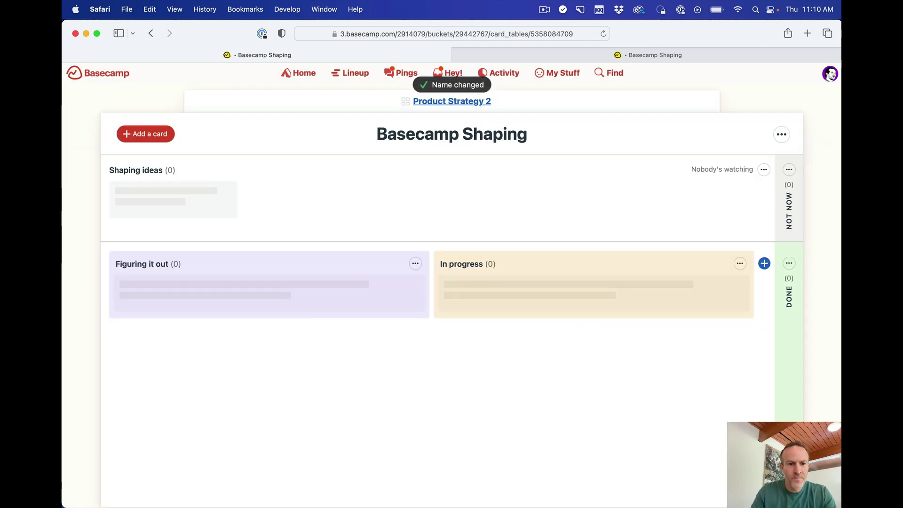
Rename Figuring it out to 'Shape next' and keep 'In progress' as the next column's name
left_click(415, 264)
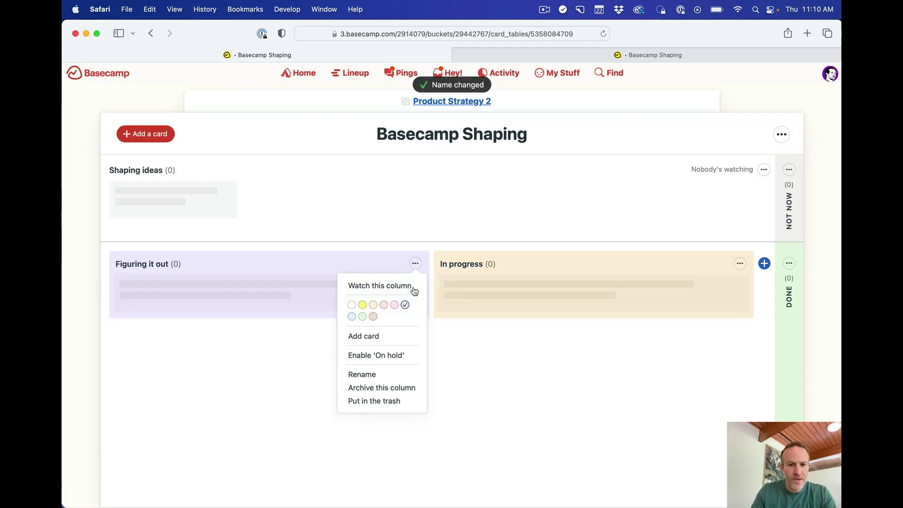
left_click(368, 374)
type("Shape next")
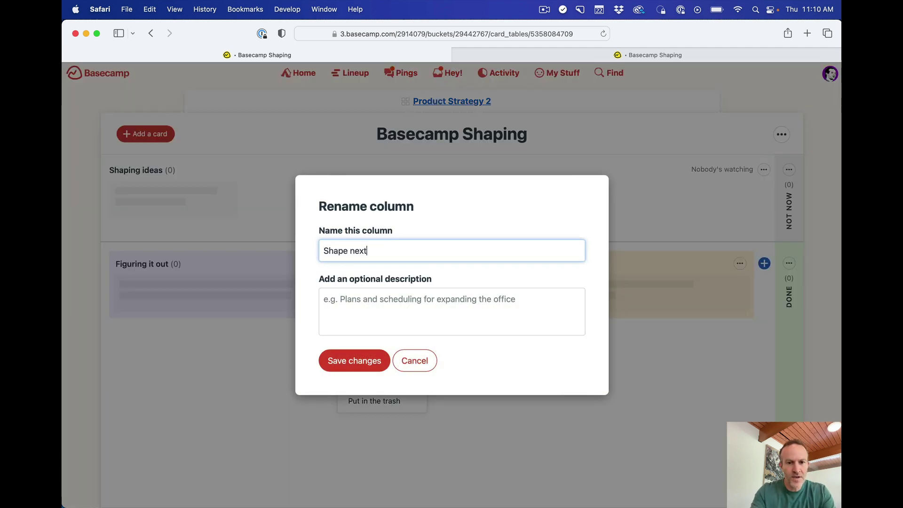
key("Return")
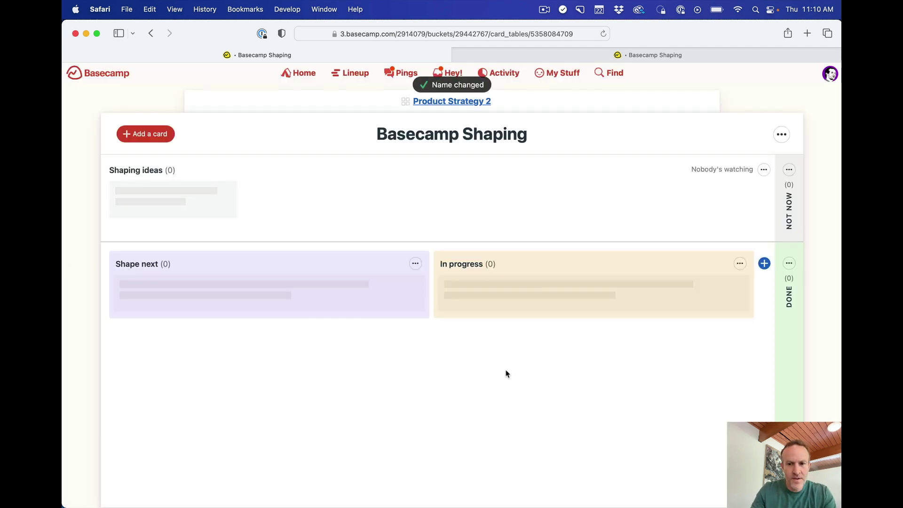
left_click(740, 263)
left_click(686, 375)
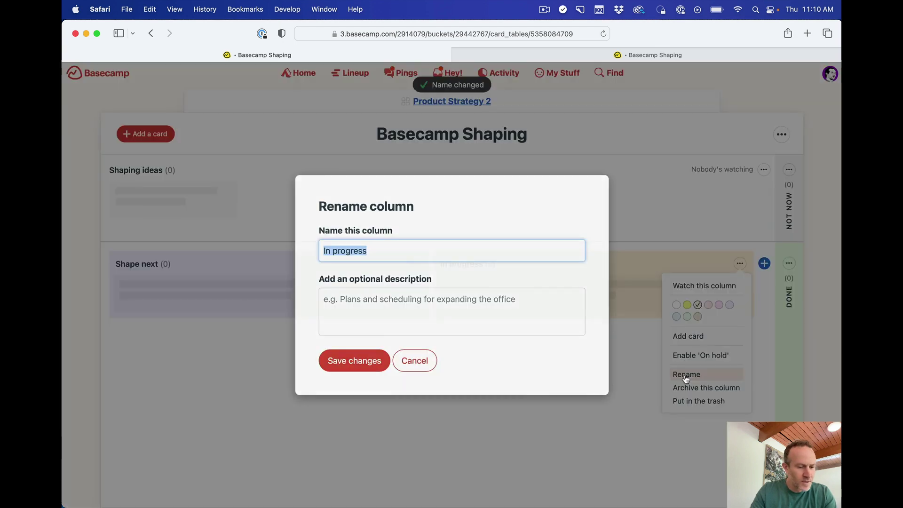
type("In progress")
key("Return")
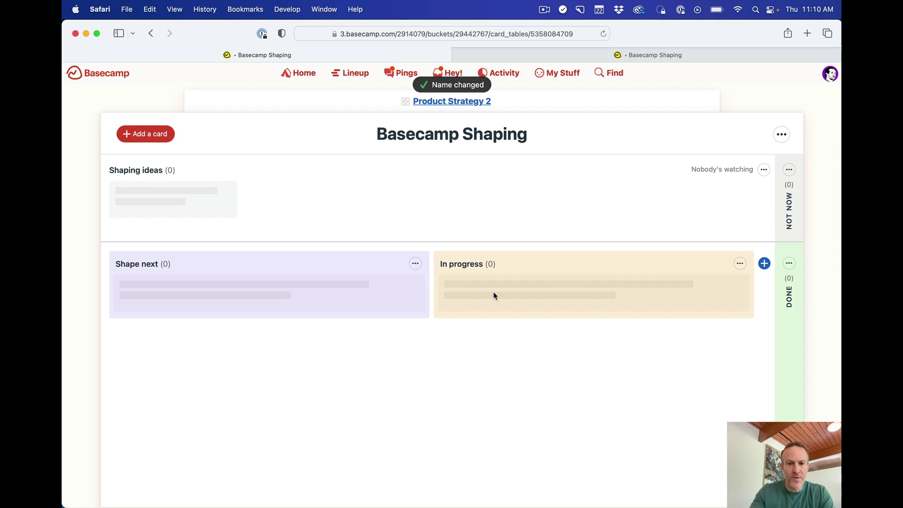
Switch to the original project's Basecamp Shaping board and scan across its columns
key("ctrl+Tab")
scroll(667, 349, "right", 2)
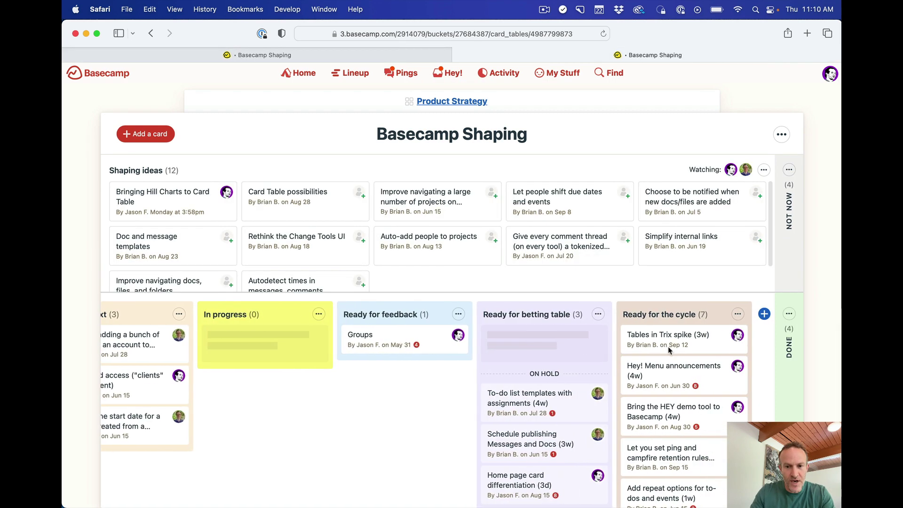
scroll(668, 349, "left", 2)
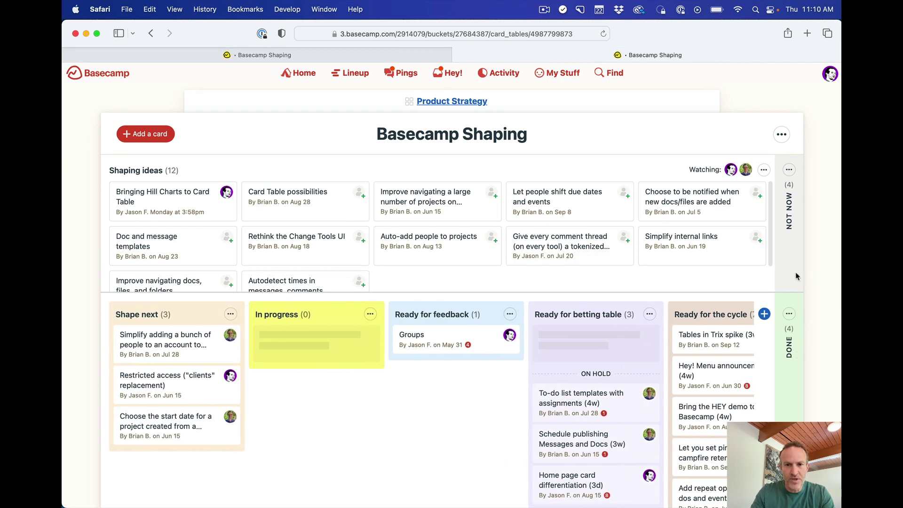
Add columns 'Ready for feedback', 'Ready for Betting Table' and 'Read for the cycle', then view the original board
key("ctrl+Tab")
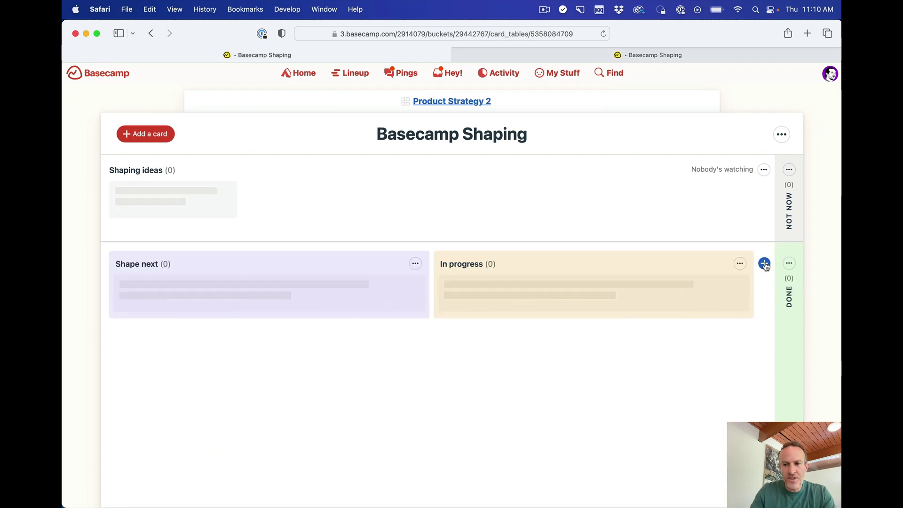
left_click(764, 263)
type("Ready for feedback")
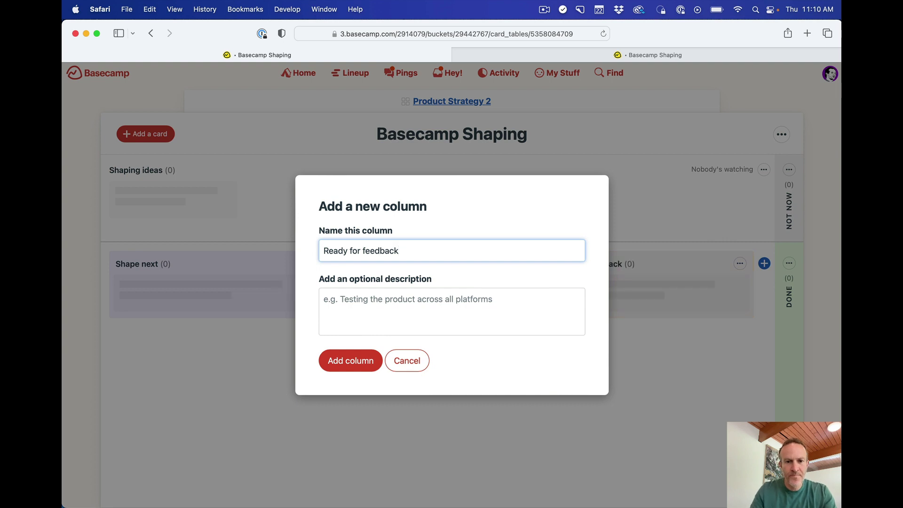
key("Return")
left_click(764, 264)
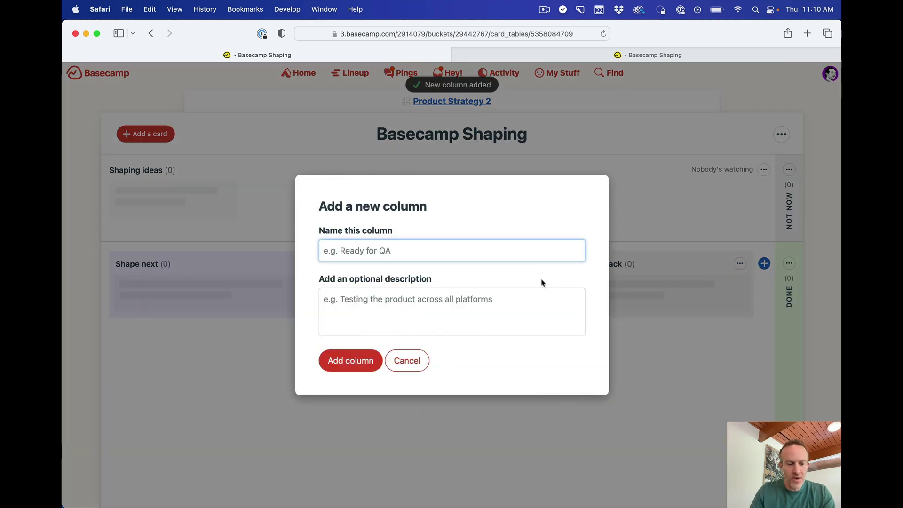
type("R")
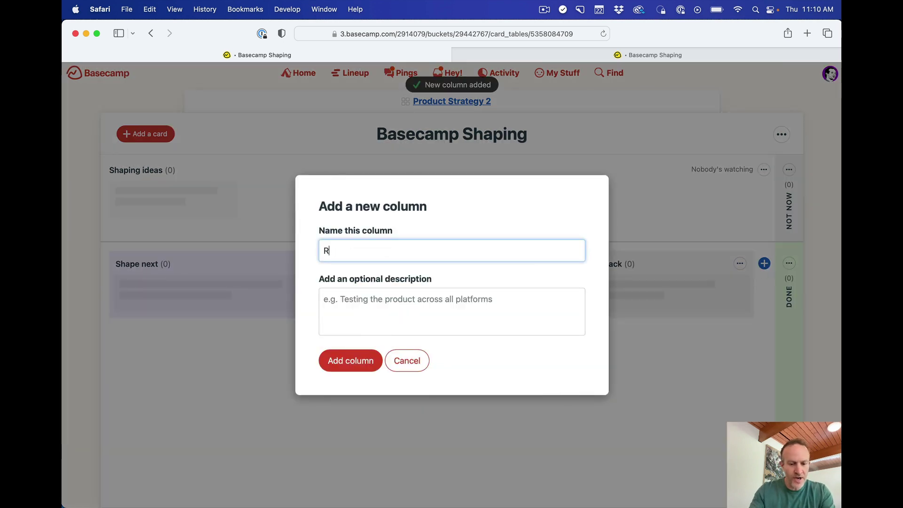
type("eady for Betting Table")
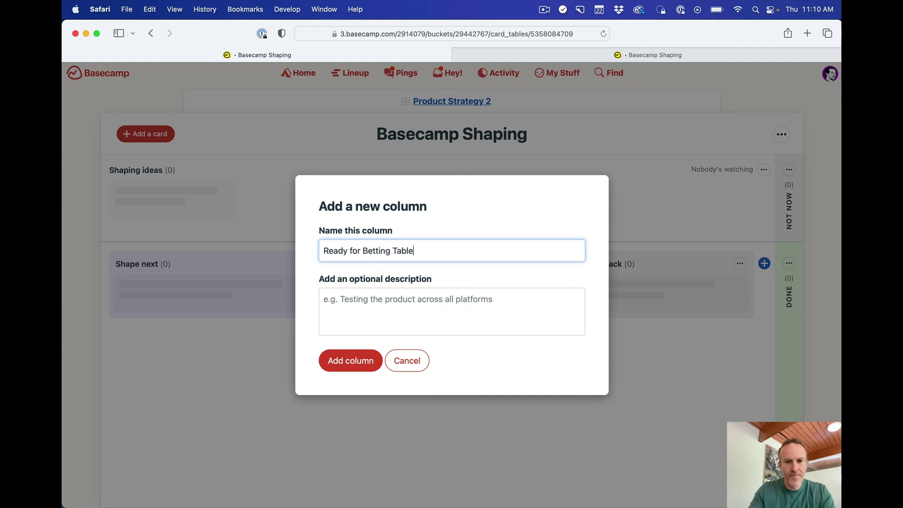
key("Return")
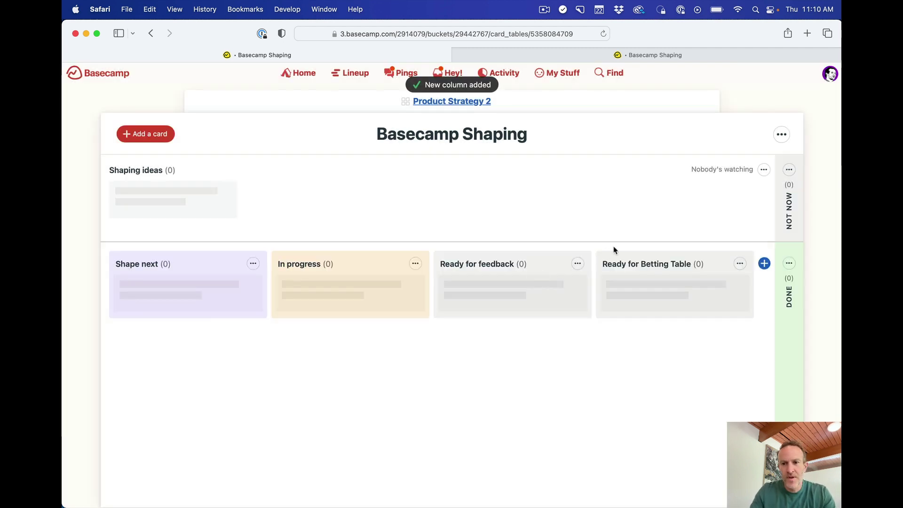
left_click(764, 264)
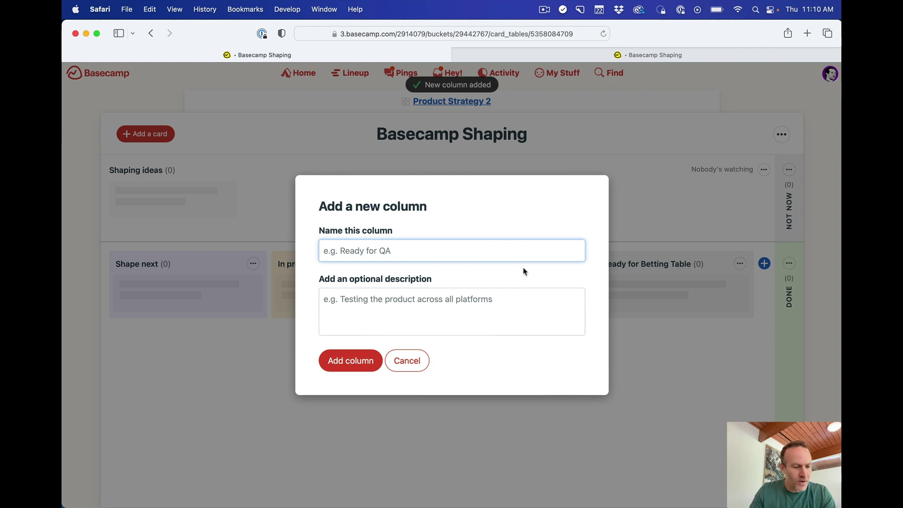
type("Read ")
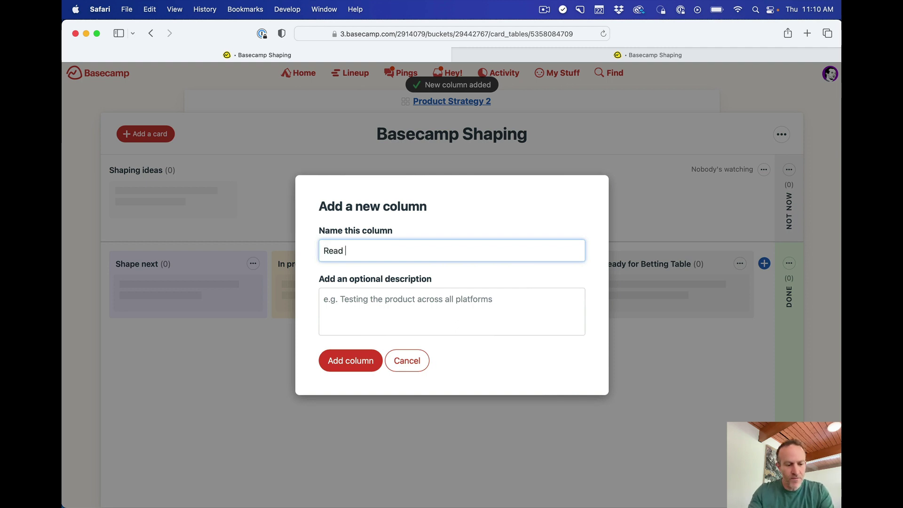
type("for the cycle")
key("Return")
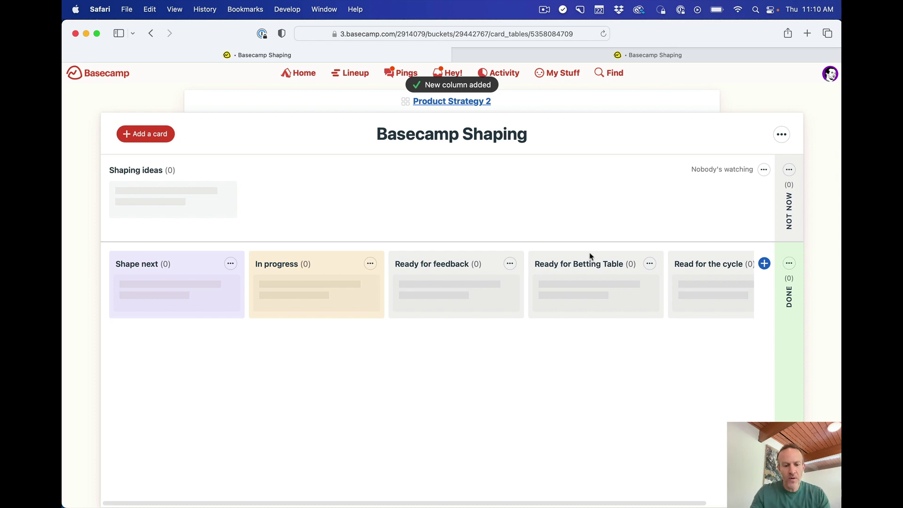
key("ctrl+Tab")
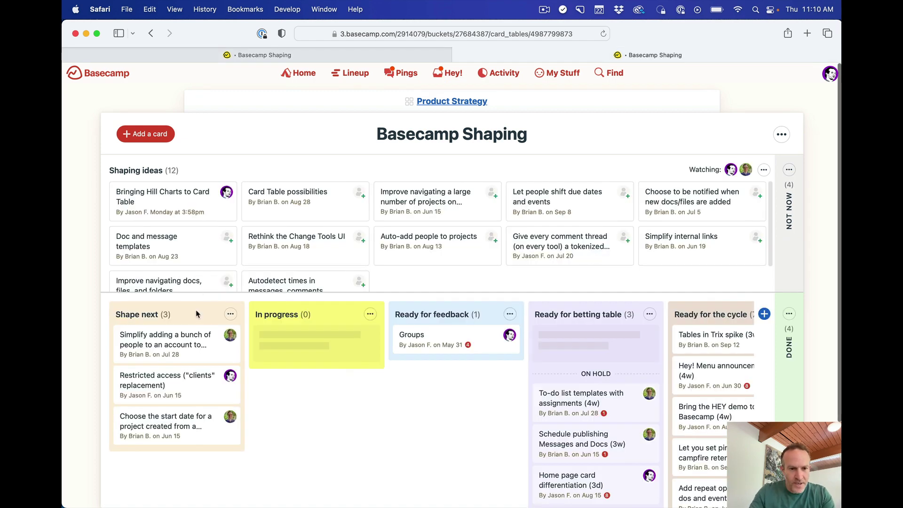
Colour Shape next beige, In progress yellow and Ready for feedback blue
key("ctrl+Tab")
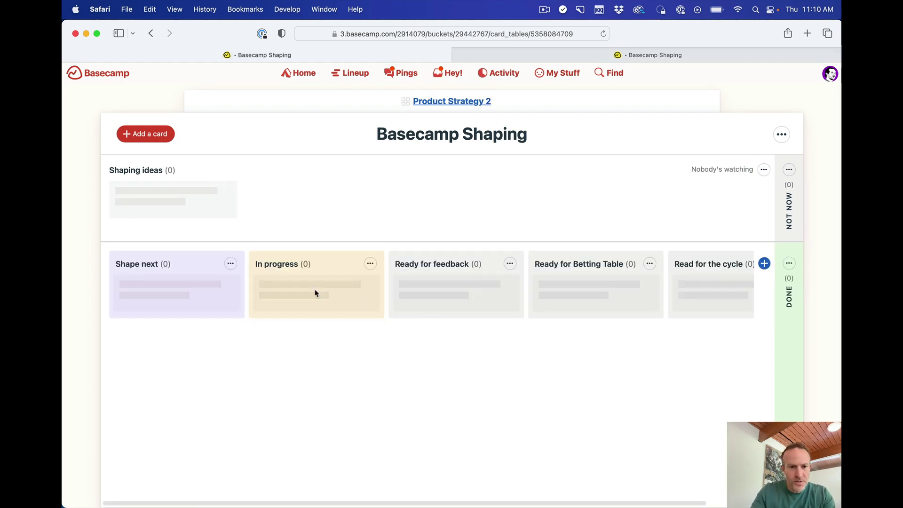
left_click(230, 264)
left_click(190, 304)
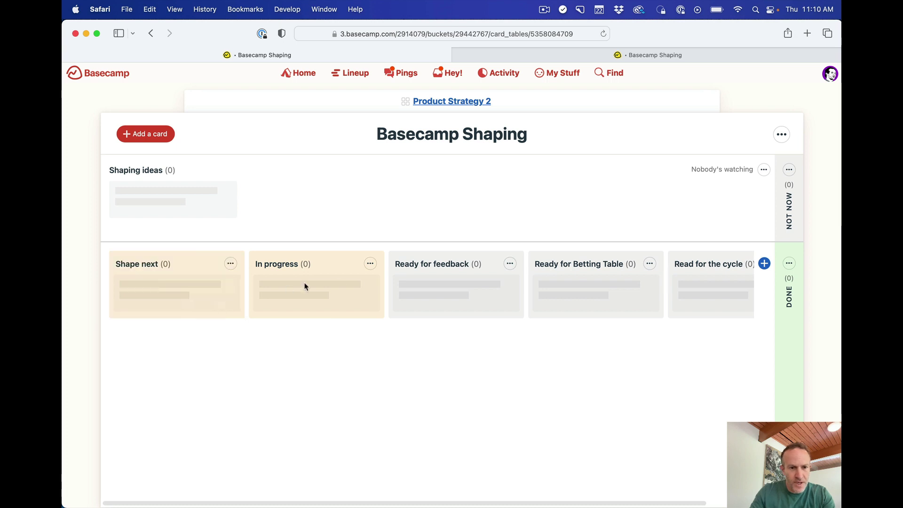
left_click(369, 269)
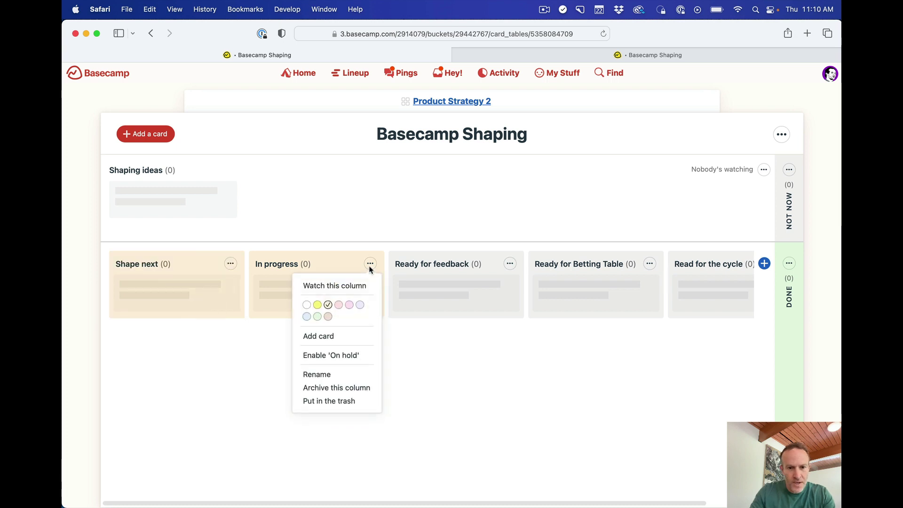
left_click(322, 306)
left_click(508, 263)
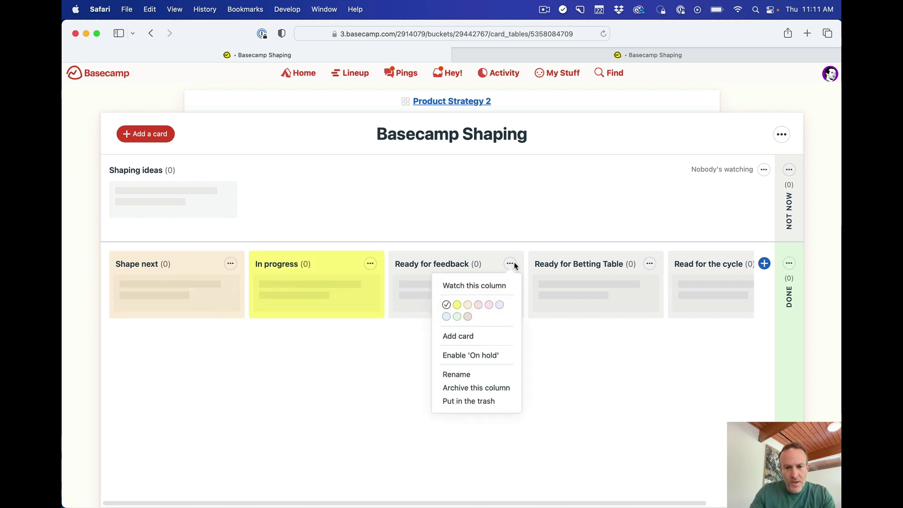
left_click(447, 315)
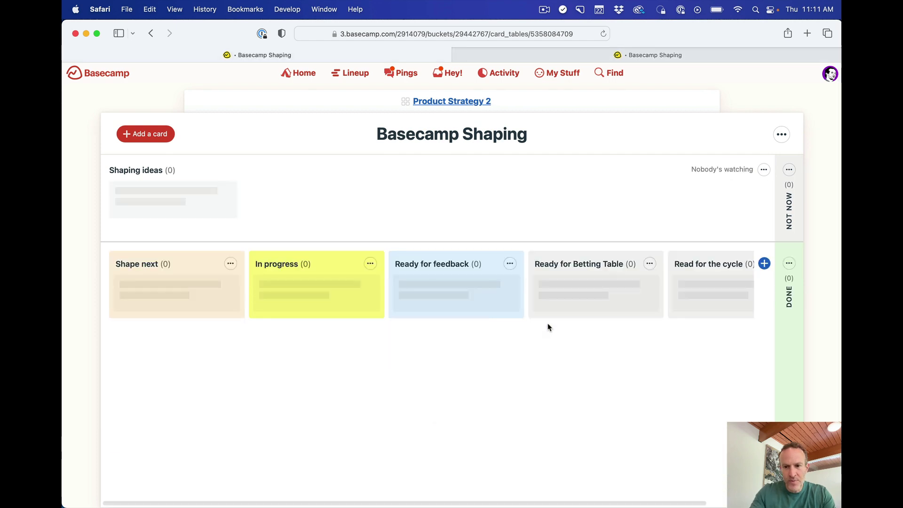
Colour Ready for Betting Table purple and Read for the cycle tan, then check the original board
left_click(649, 264)
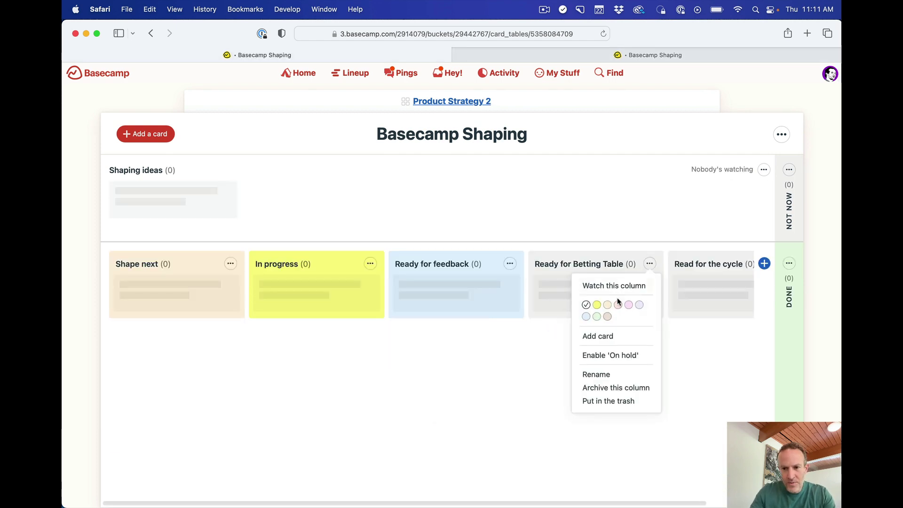
left_click(641, 306)
scroll(728, 271, "right", 3)
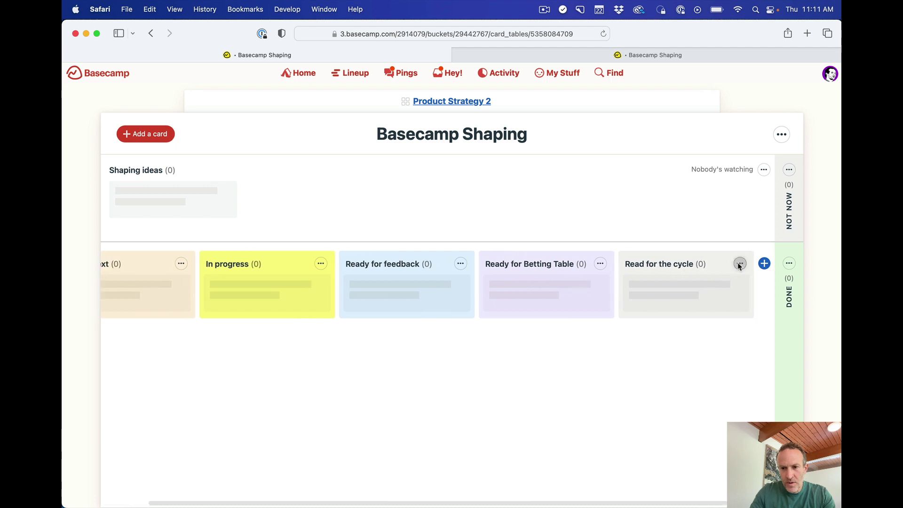
left_click(739, 264)
left_click(698, 316)
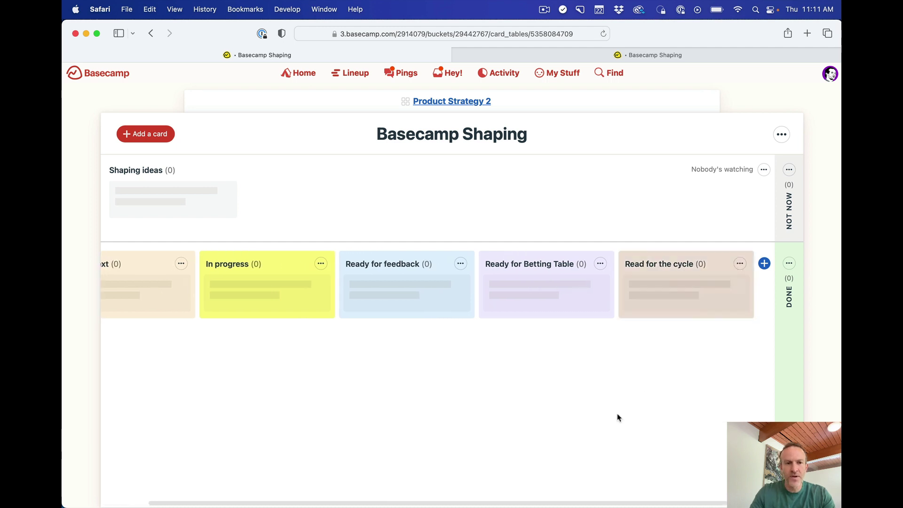
scroll(617, 417, "left", 2)
key("ctrl+Tab")
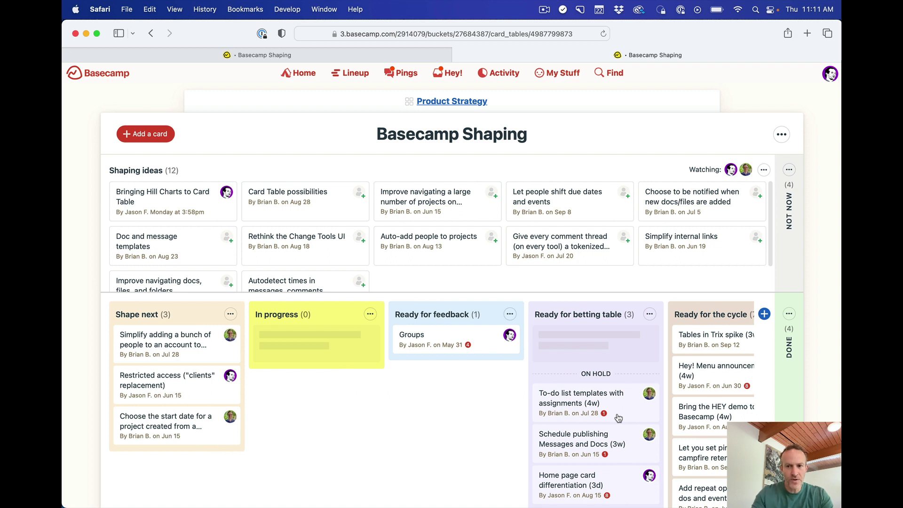
Add a card titled 'Color home page cards' to the Shaping ideas column of Basecamp Shaping
key("ctrl+Tab")
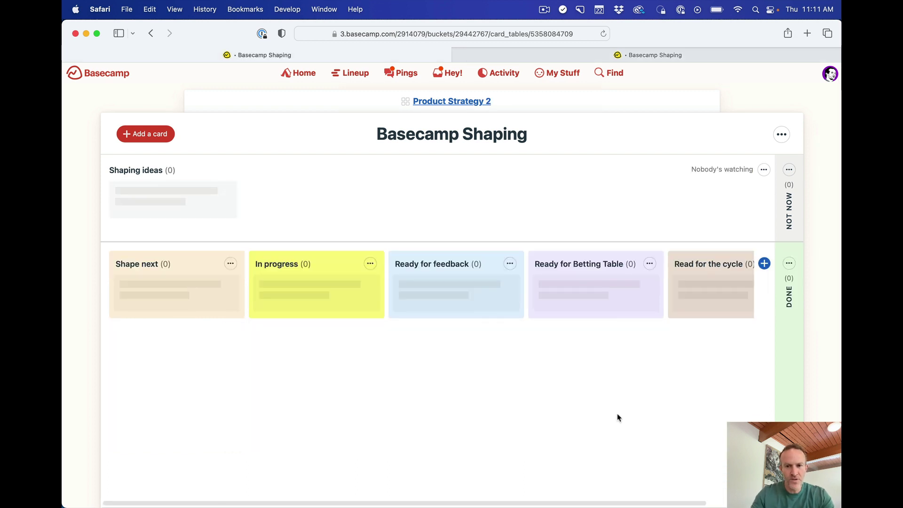
left_click(561, 102)
scroll(446, 281, "down", 5)
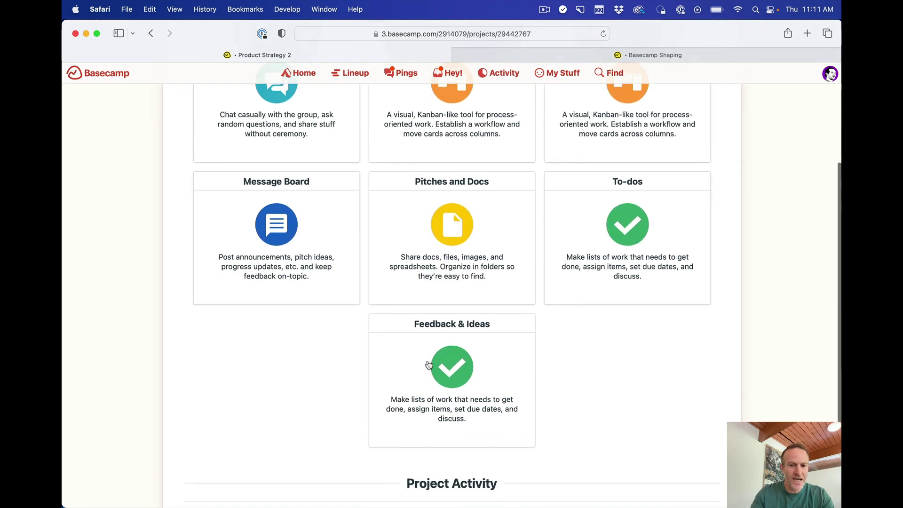
scroll(446, 281, "up", 5)
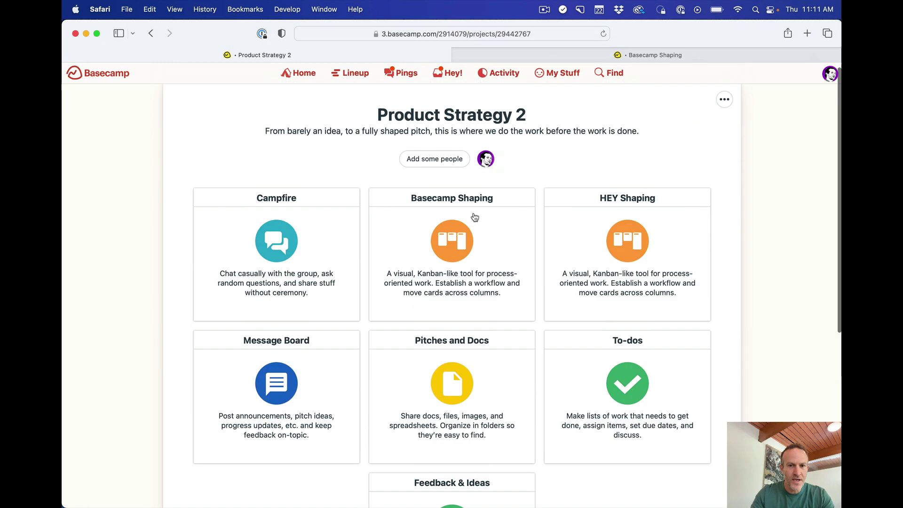
left_click(510, 236)
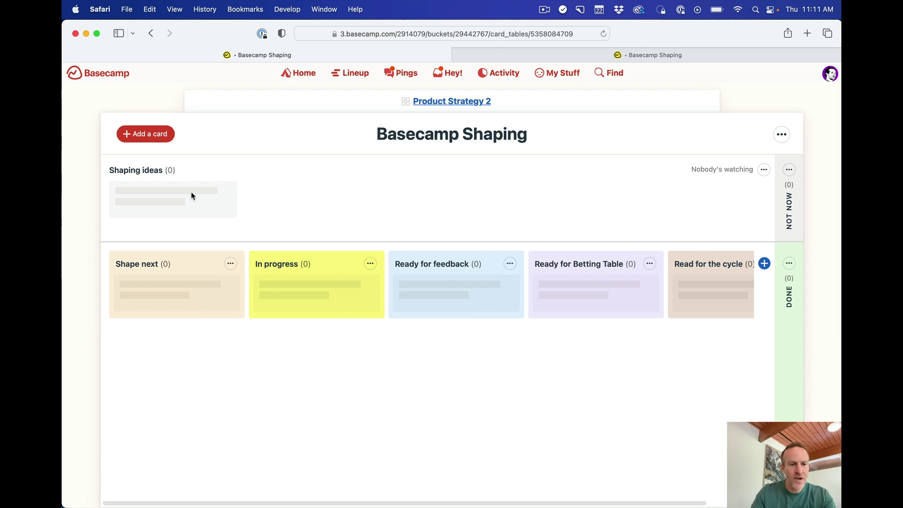
left_click(166, 136)
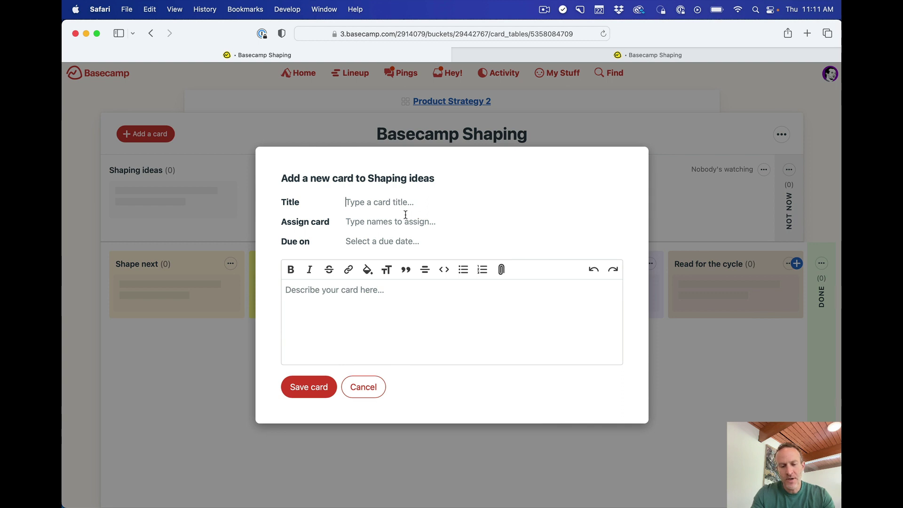
type("Color h")
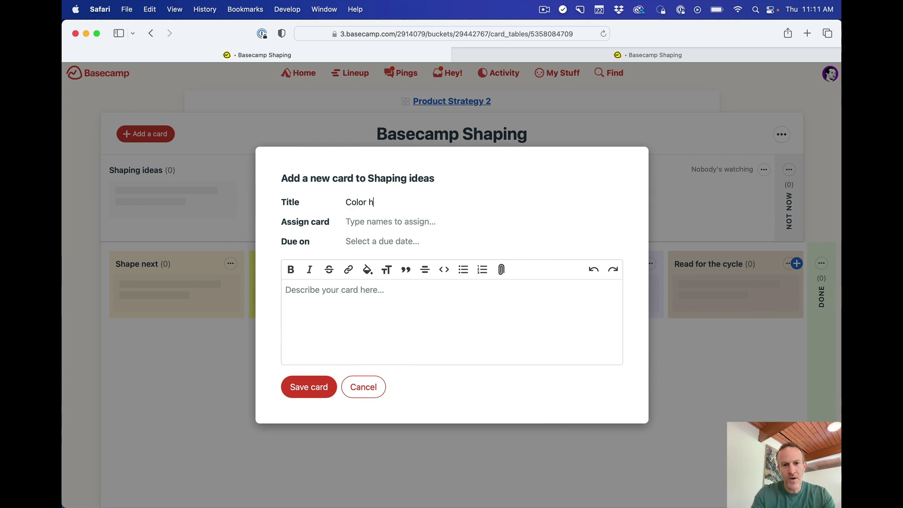
type("ome page cards")
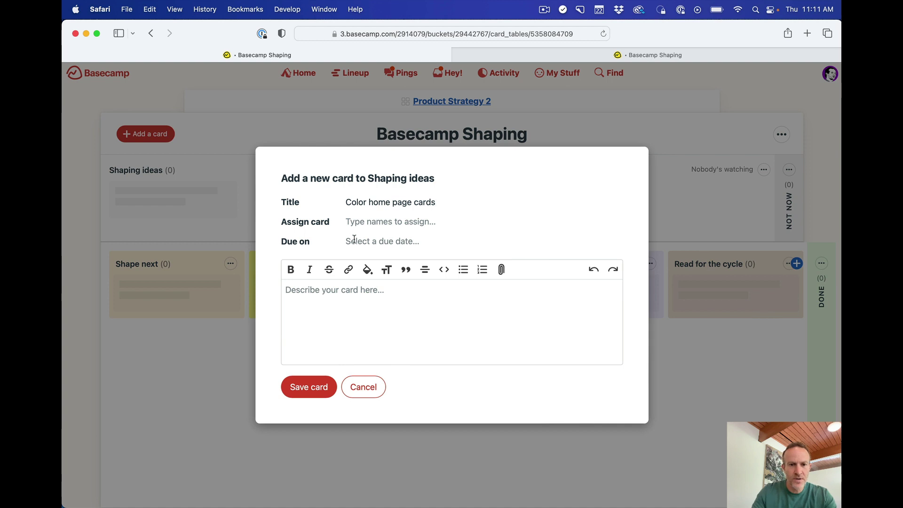
left_click(306, 386)
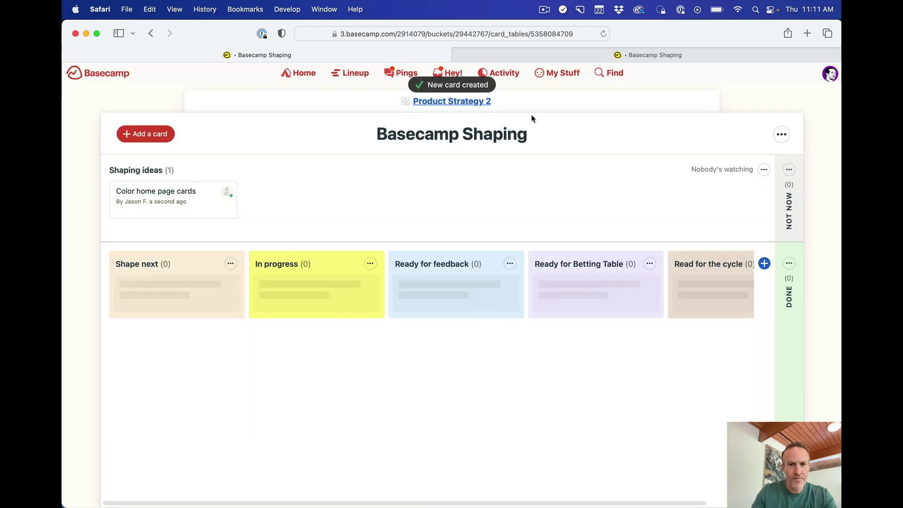
Compare the Product Strategy 2 overview with the original Product Strategy overview, ending on the original
left_click(543, 108)
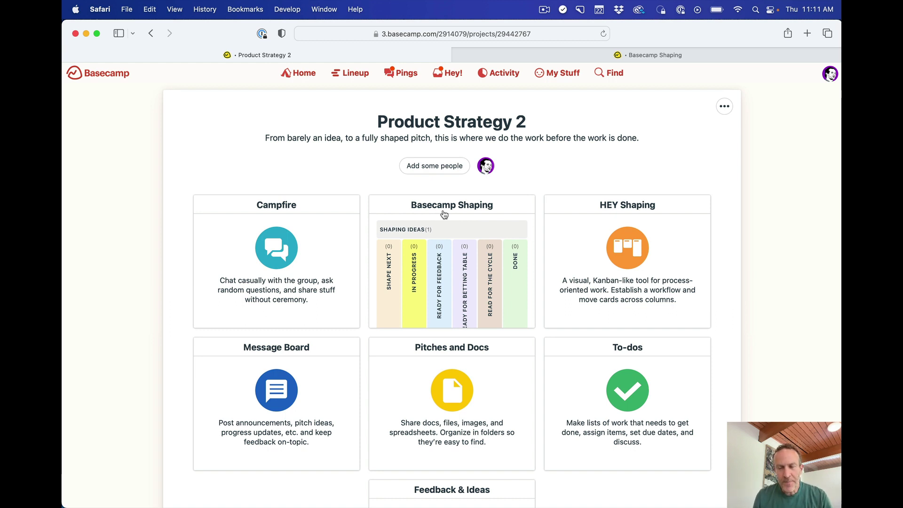
key("ctrl+Tab")
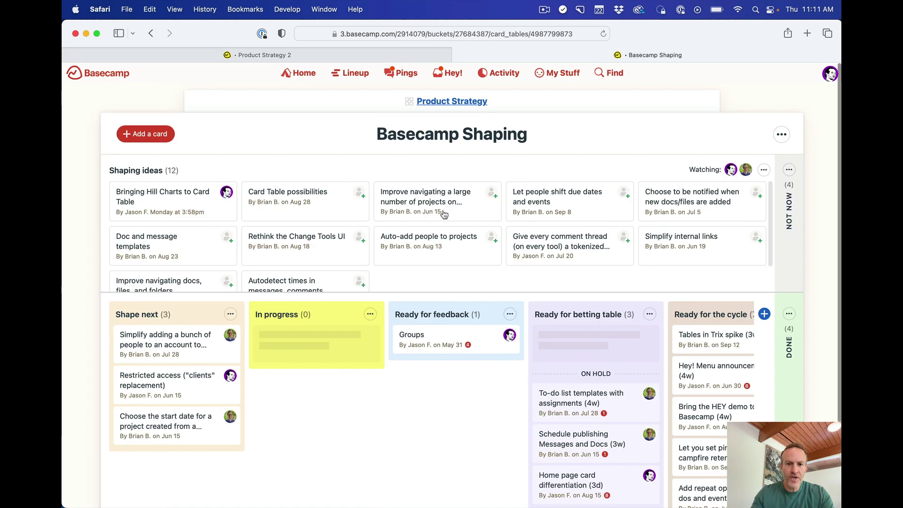
left_click(525, 99)
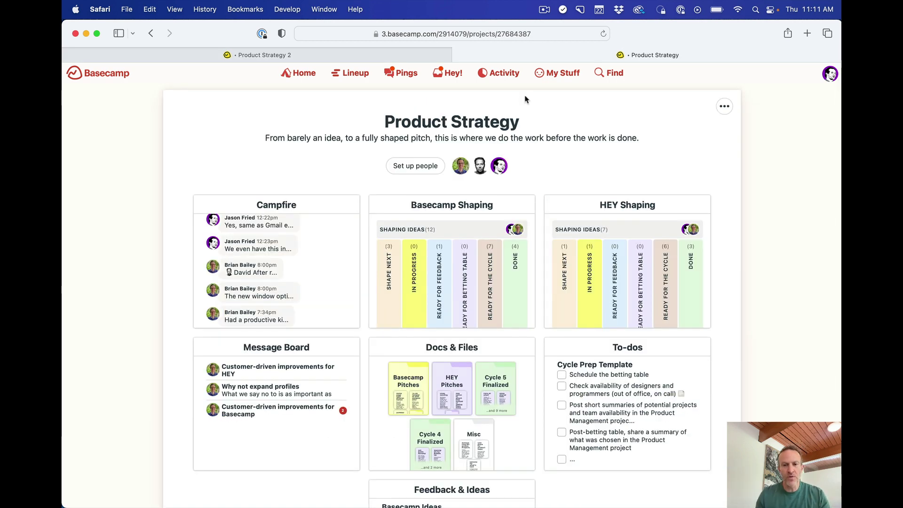
scroll(525, 98, "down", 1)
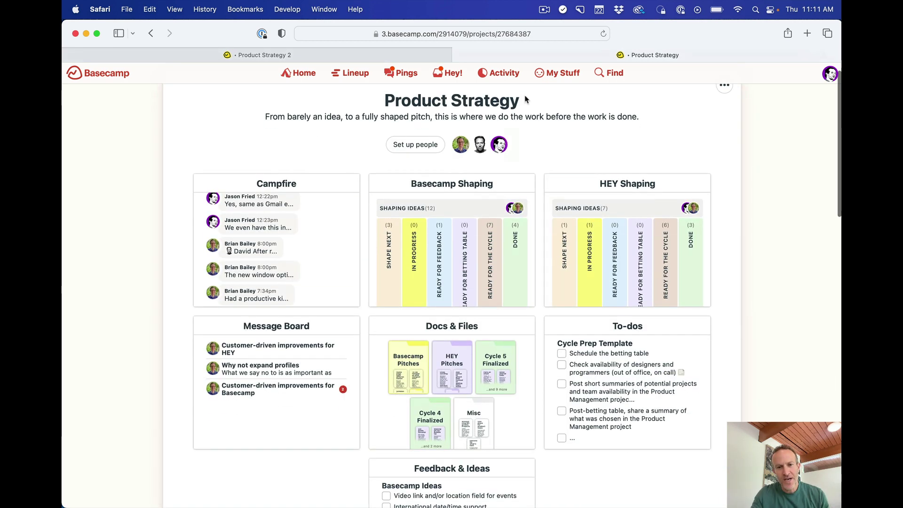
scroll(525, 99, "up", 1)
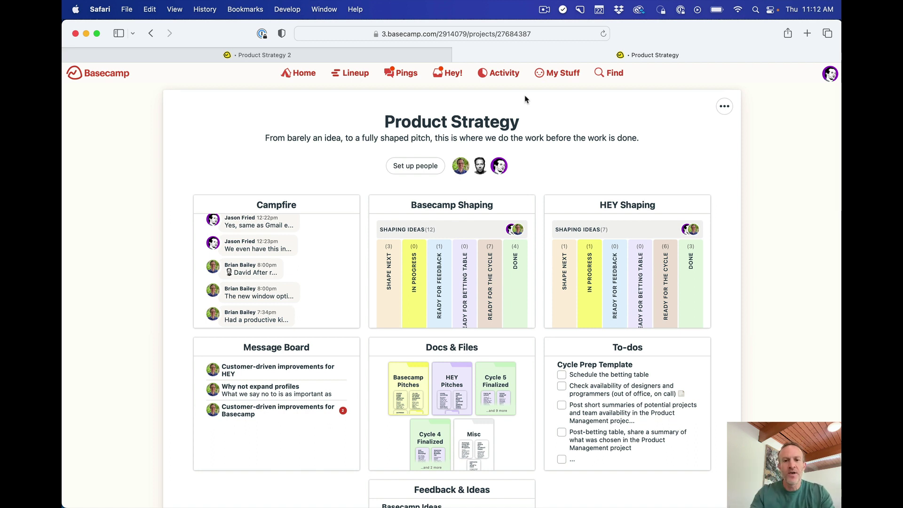
key("ctrl+shift+Tab")
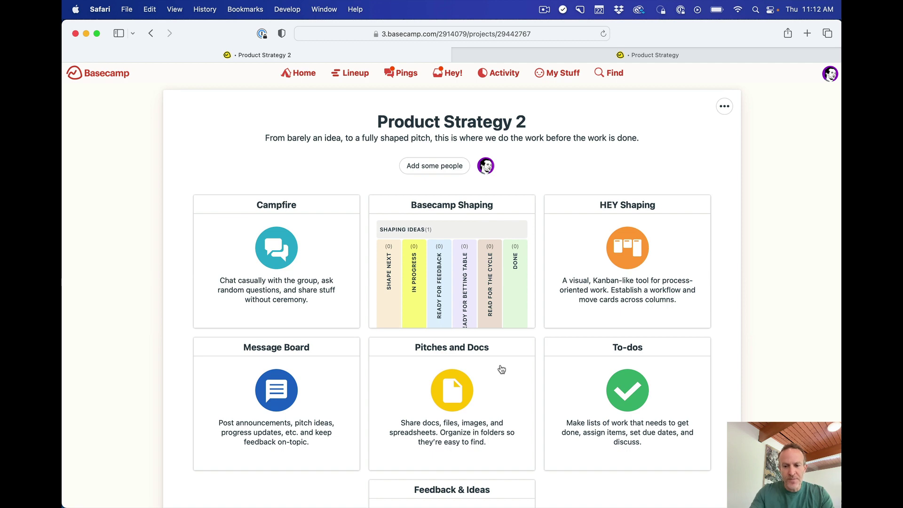
key("ctrl+Tab")
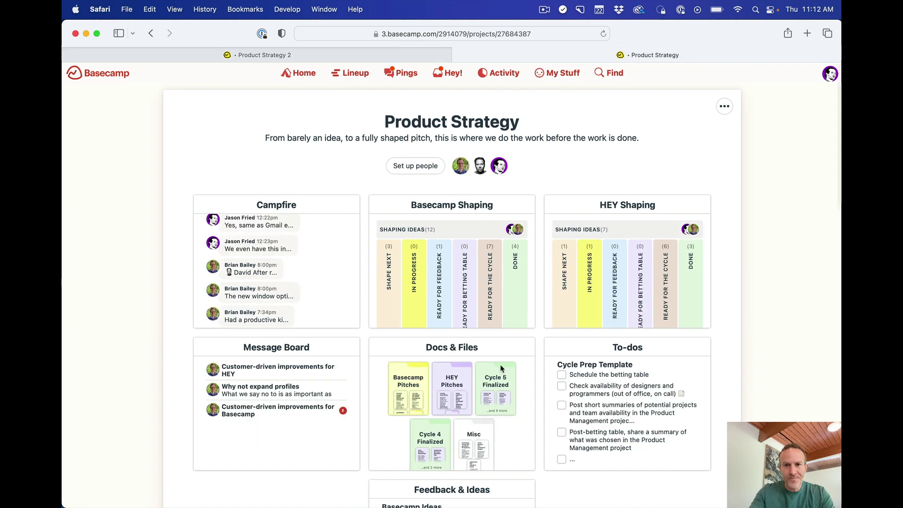
Create a 'Basecamp pitches' folder in Product Strategy 2's Pitches and Docs
left_click(439, 348)
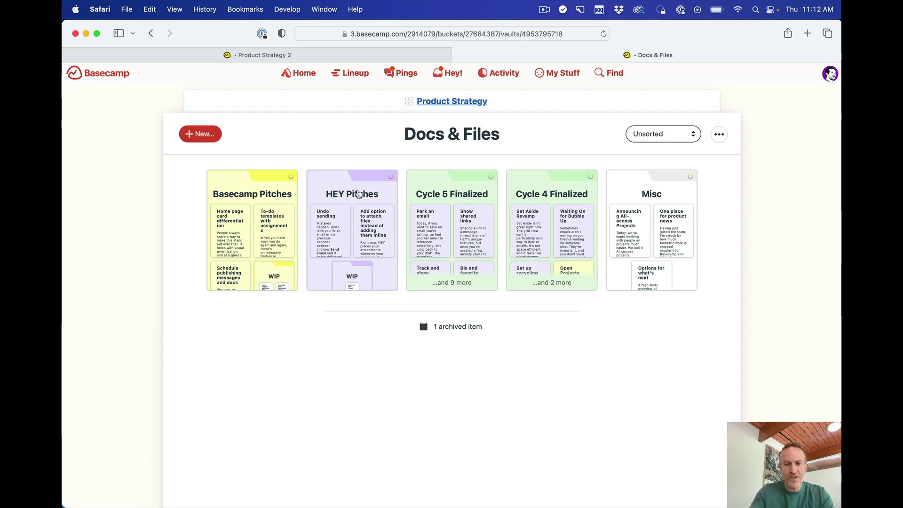
key("ctrl+Tab")
left_click(388, 341)
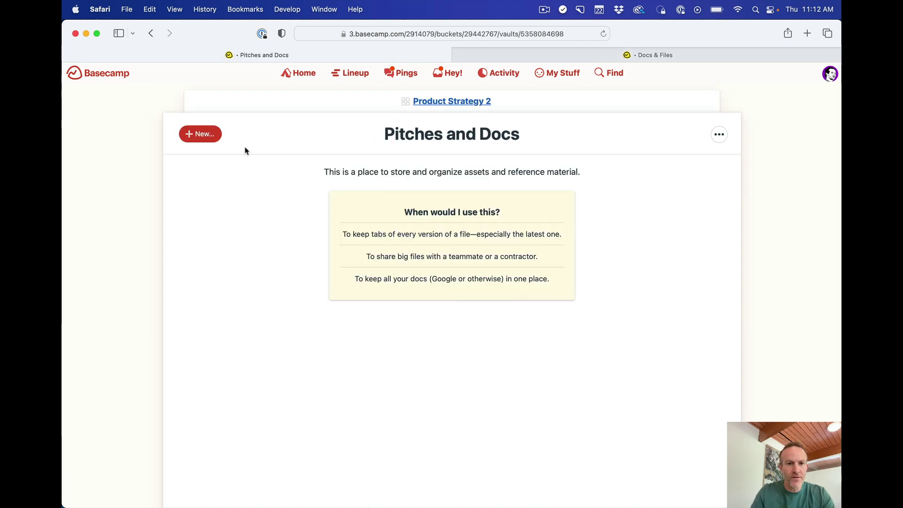
left_click(200, 134)
left_click(210, 170)
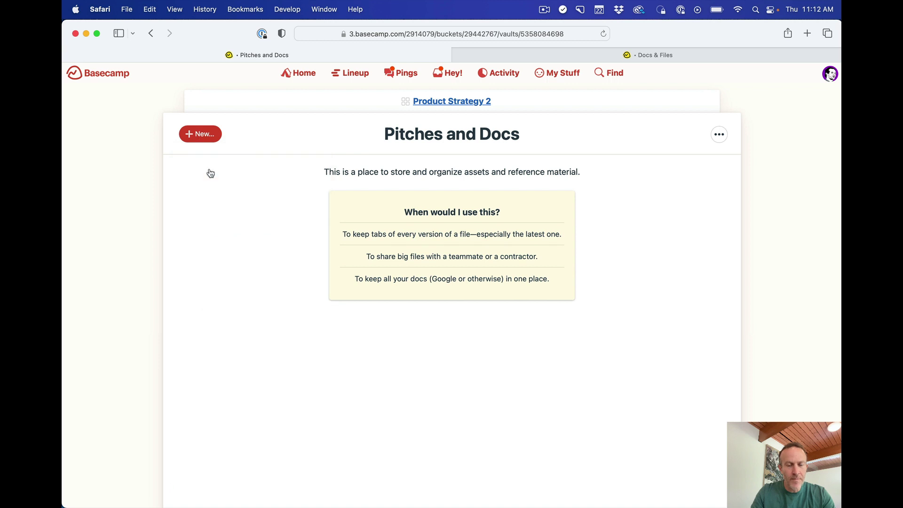
type("Basedcamp")
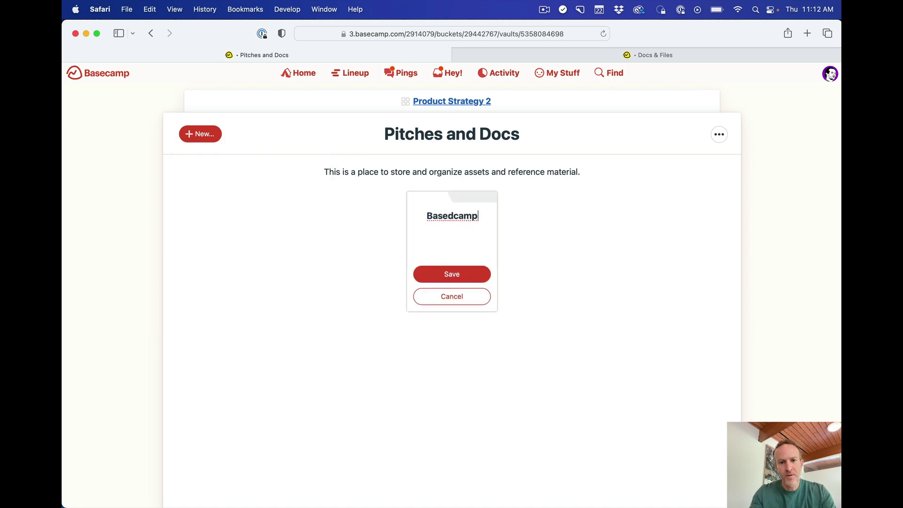
key("BackSpace")
key("BackSpace")
key("BackSpace")
key("BackSpace")
key("BackSpace")
type("camp pitche")
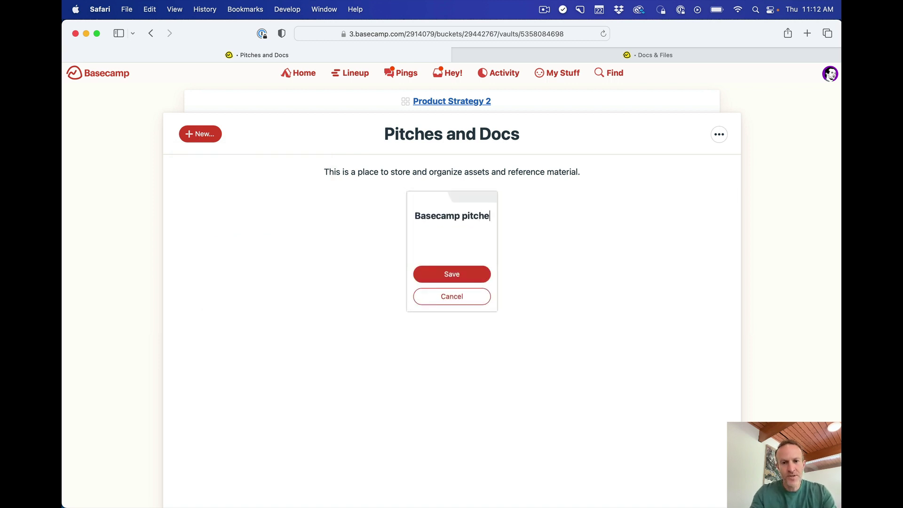
type("s")
key("Return")
Add a 'HEY pitches' folder and order Basecamp pitches before it
left_click(198, 134)
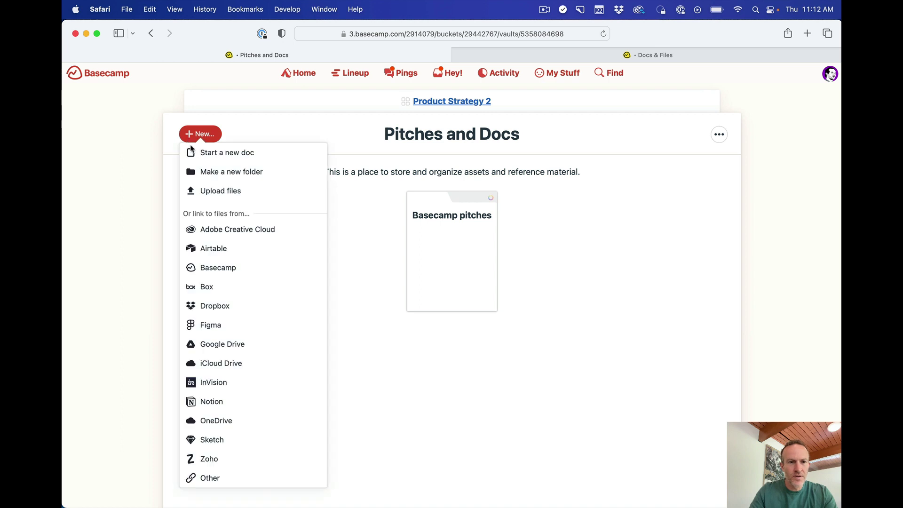
left_click(198, 172)
type("HEY ")
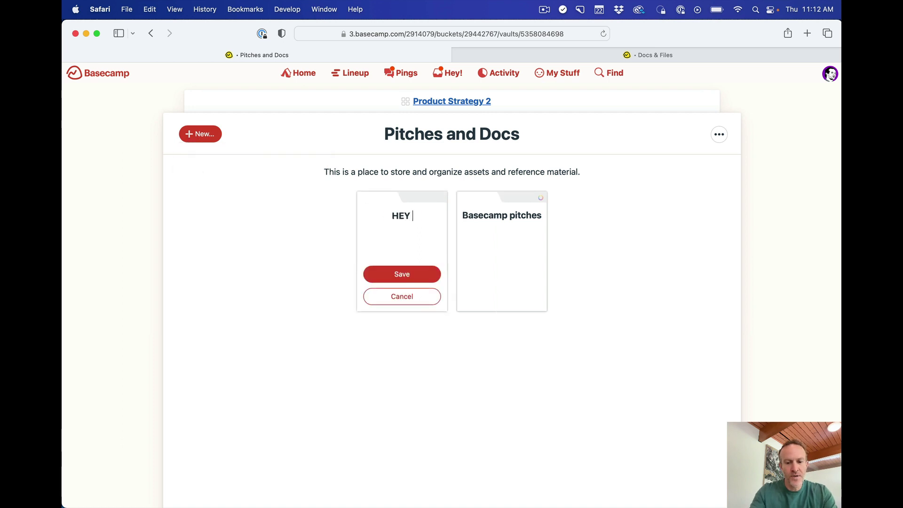
type("pitches")
key("Return")
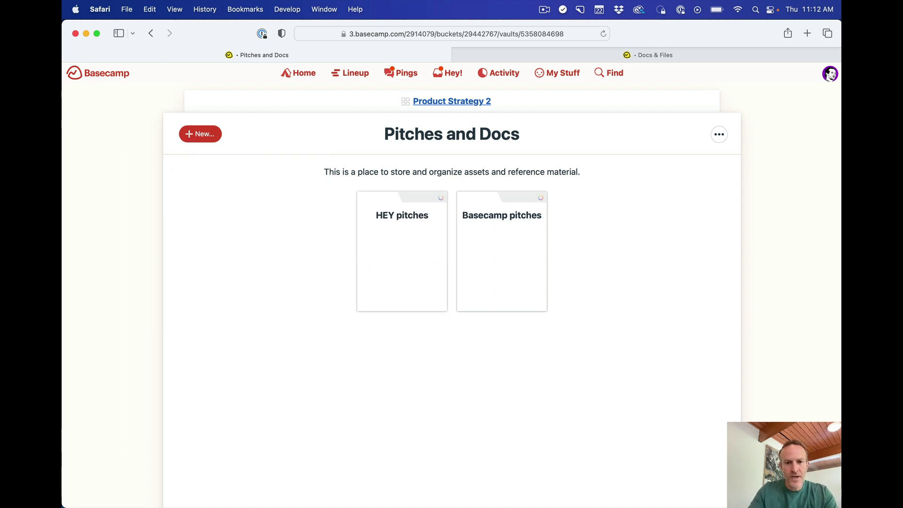
left_click_drag(506, 224, 342, 233)
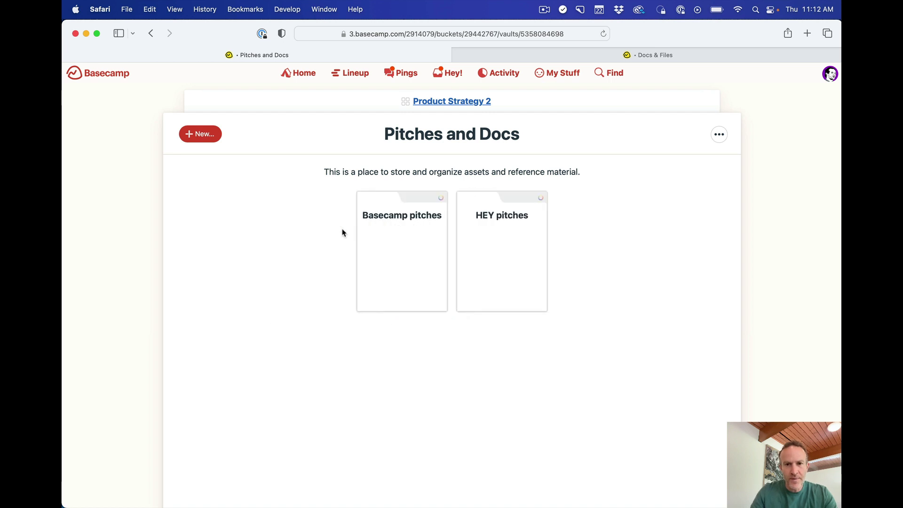
key("ctrl+Tab")
key("ctrl+shift+Tab")
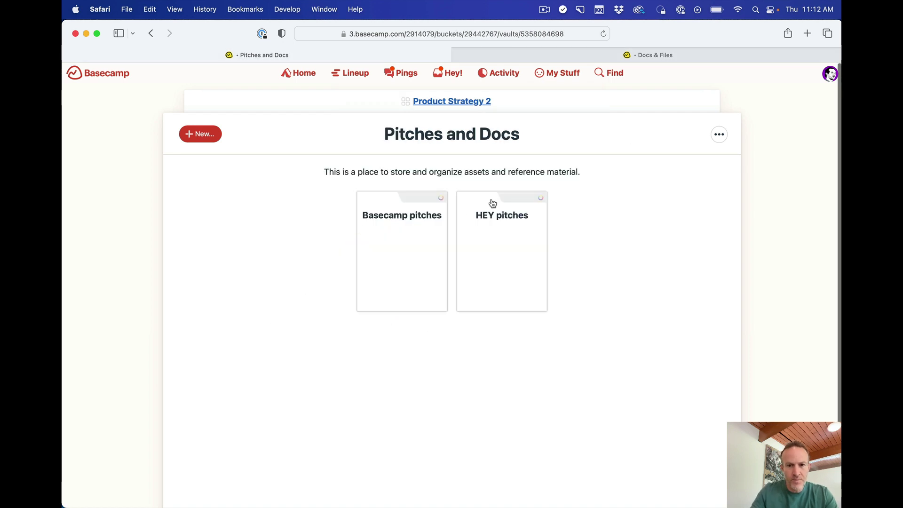
Colour the HEY pitches folder lavender and Basecamp pitches yellow, matching the original folders
left_click(540, 197)
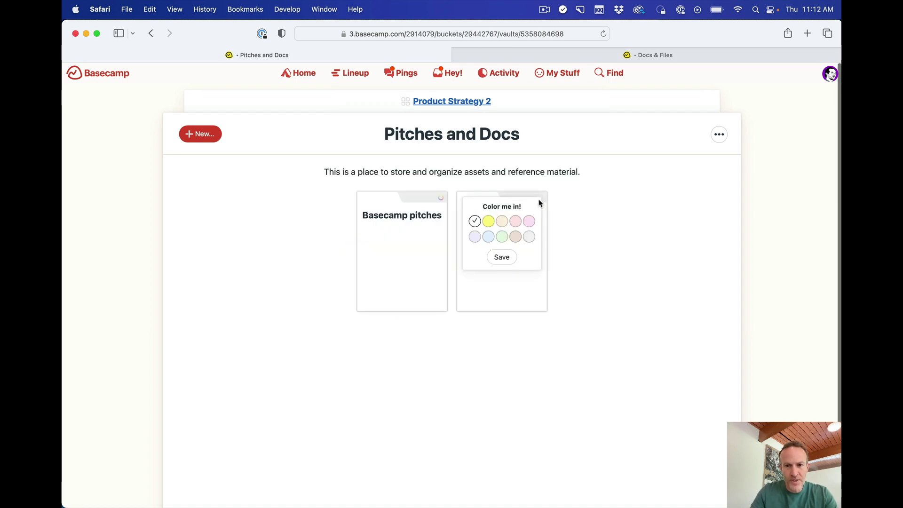
left_click(474, 236)
left_click(441, 198)
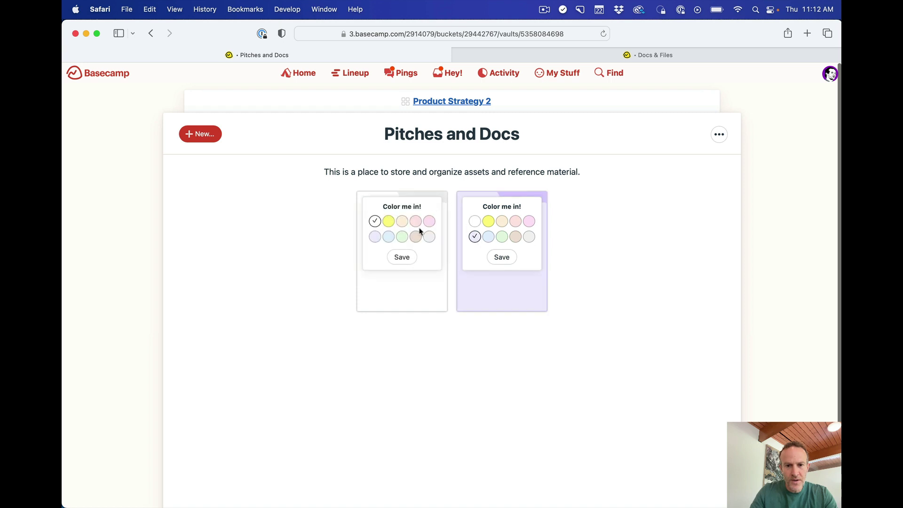
left_click(389, 221)
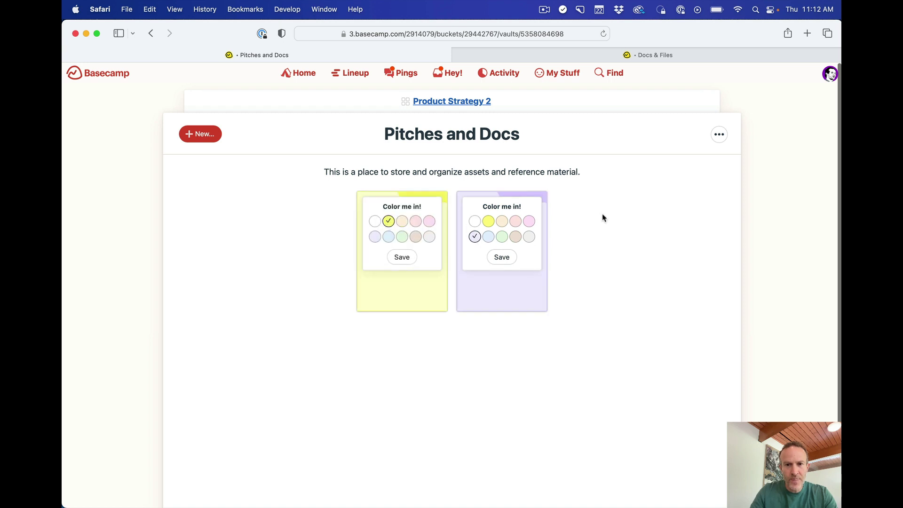
left_click(502, 258)
left_click(400, 257)
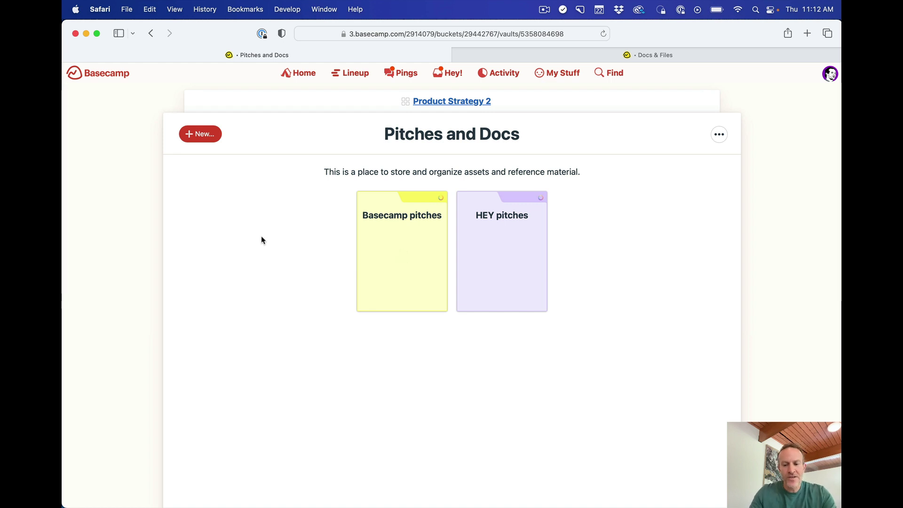
key("ctrl+Tab")
key("ctrl+shift+Tab")
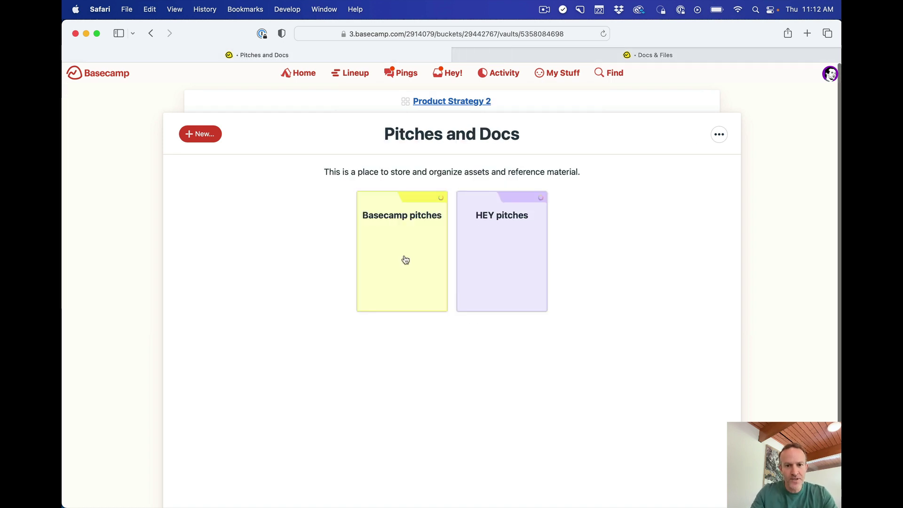
left_click(405, 260)
Create a doc titled 'Sample document', save it as a draft and post it
left_click(206, 133)
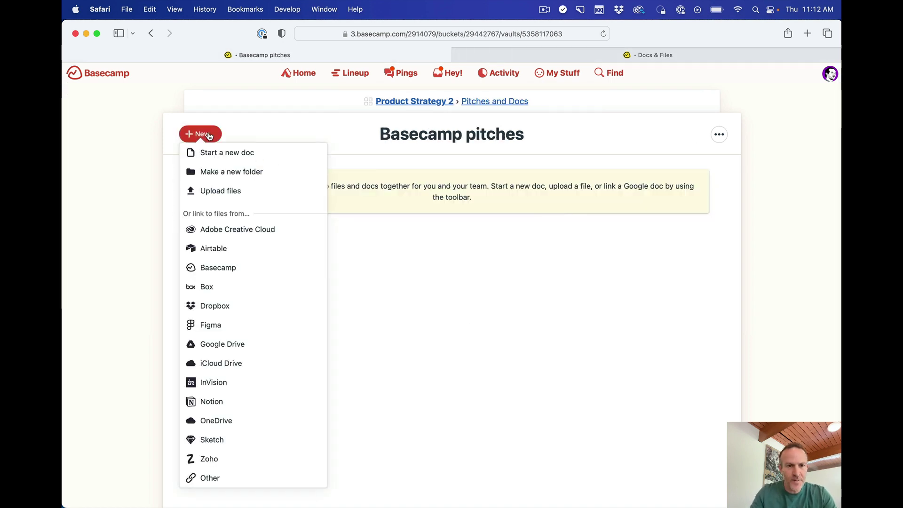
left_click(207, 153)
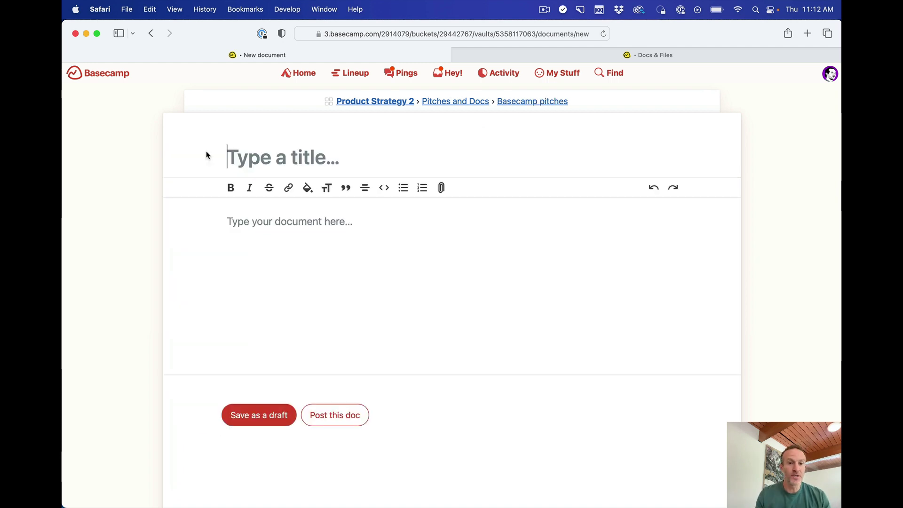
type("Sam")
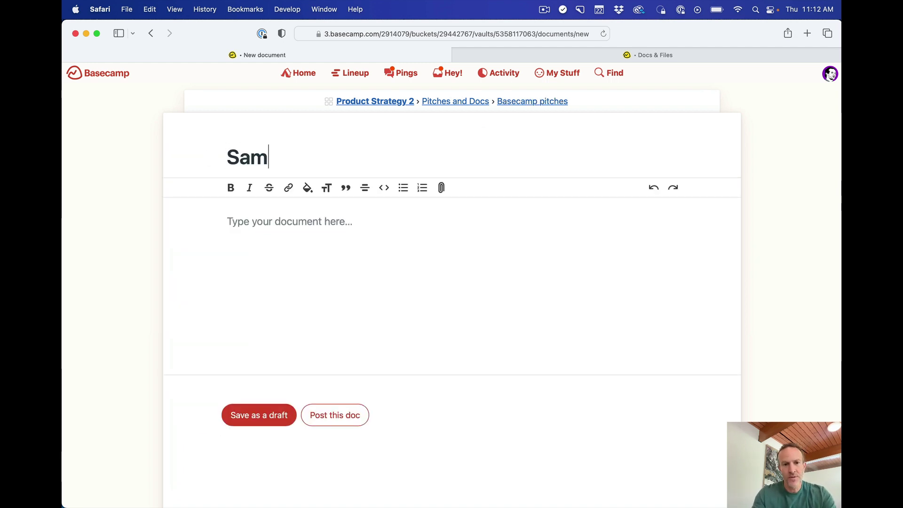
type("ple document")
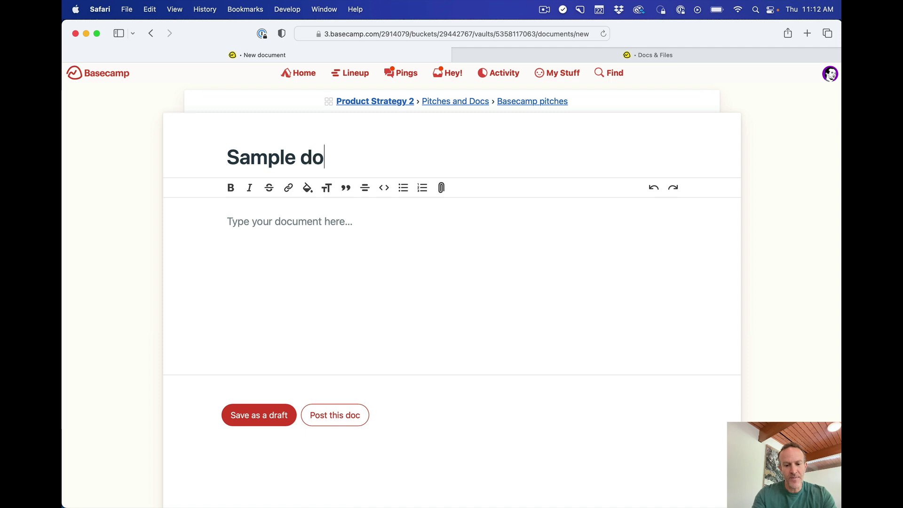
left_click(255, 415)
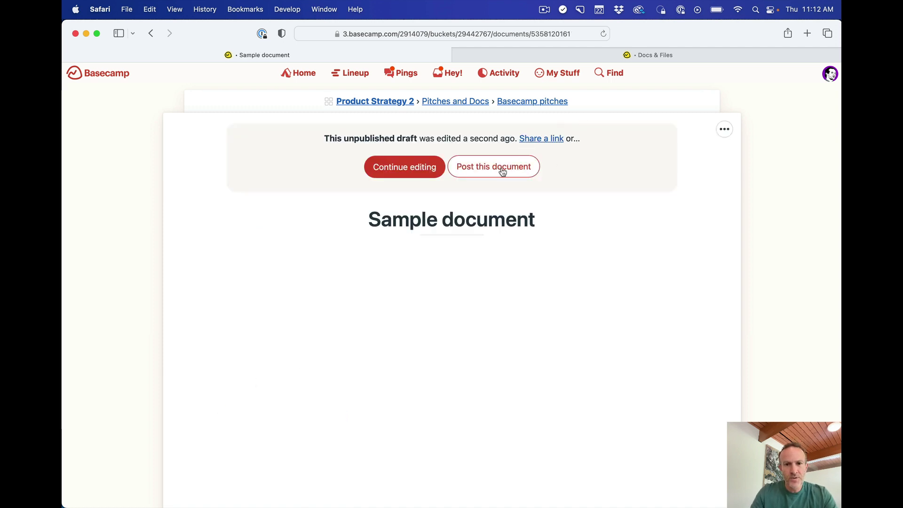
left_click(499, 168)
Return to Pitches and Docs and compare it with the original project's Docs & Files
left_click(618, 104)
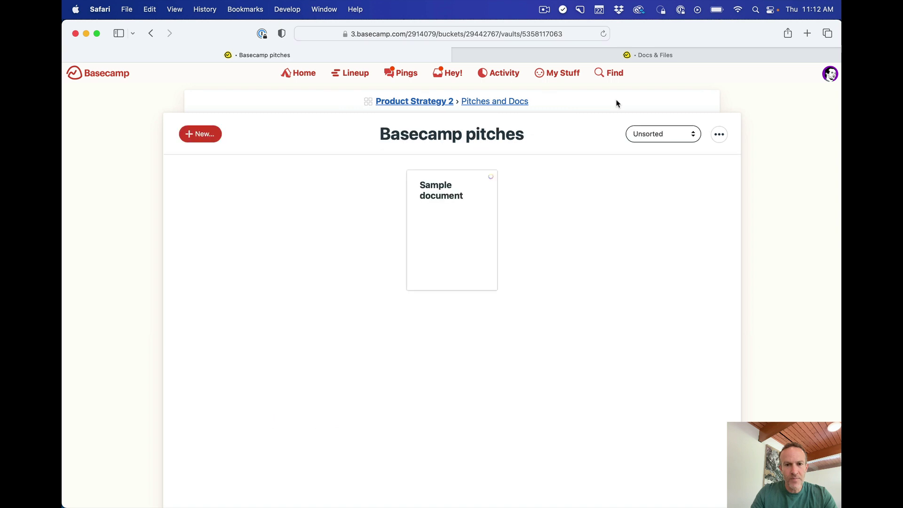
left_click(348, 108)
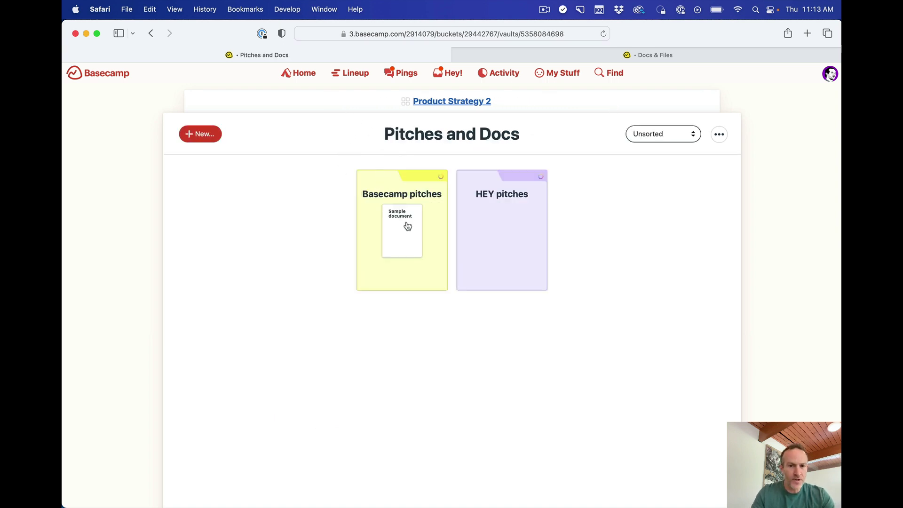
key("ctrl+Tab")
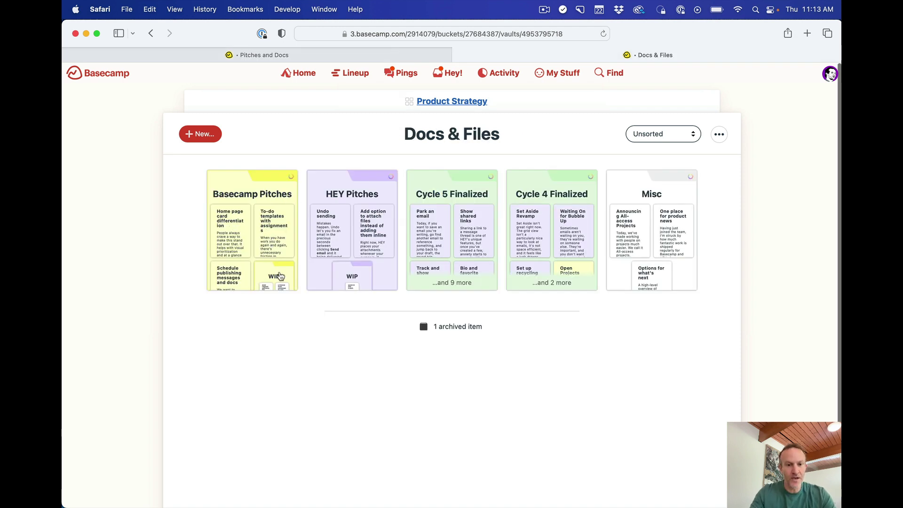
scroll(263, 277, "down", 1)
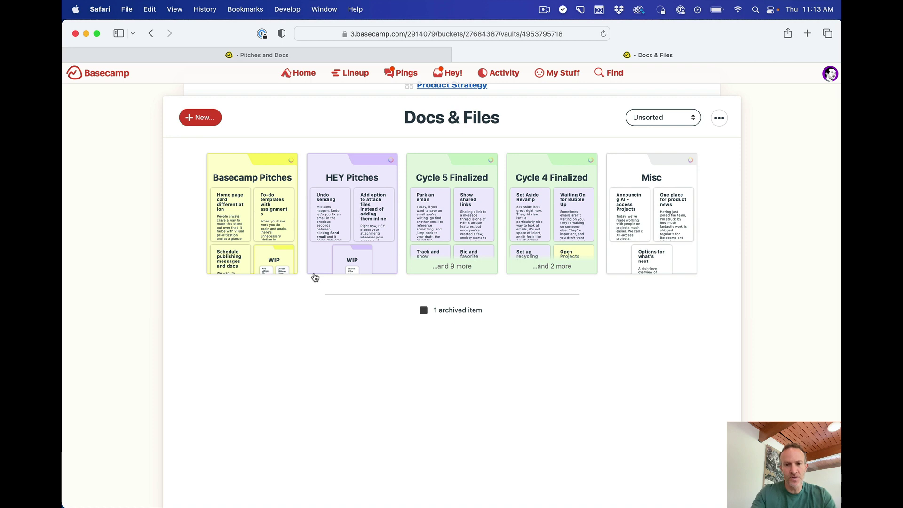
key("ctrl+shift+Tab")
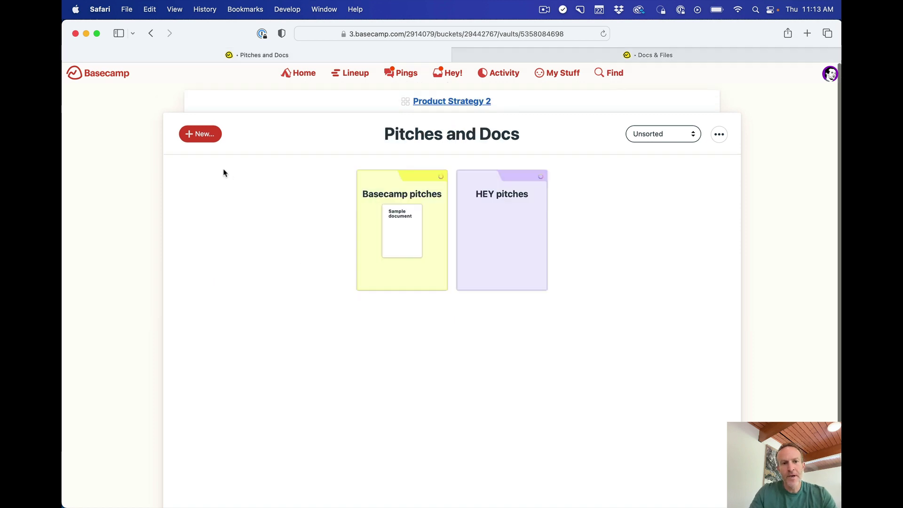
left_click(202, 134)
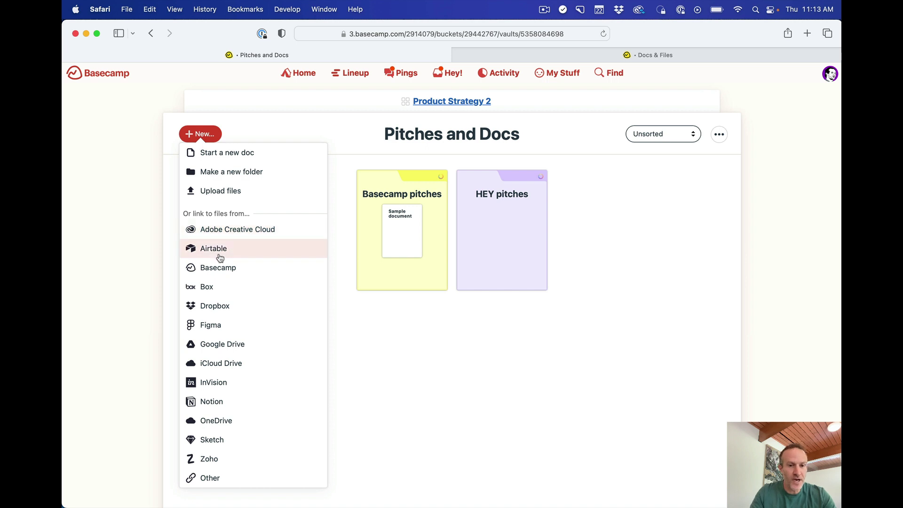
scroll(214, 327, "down", 2)
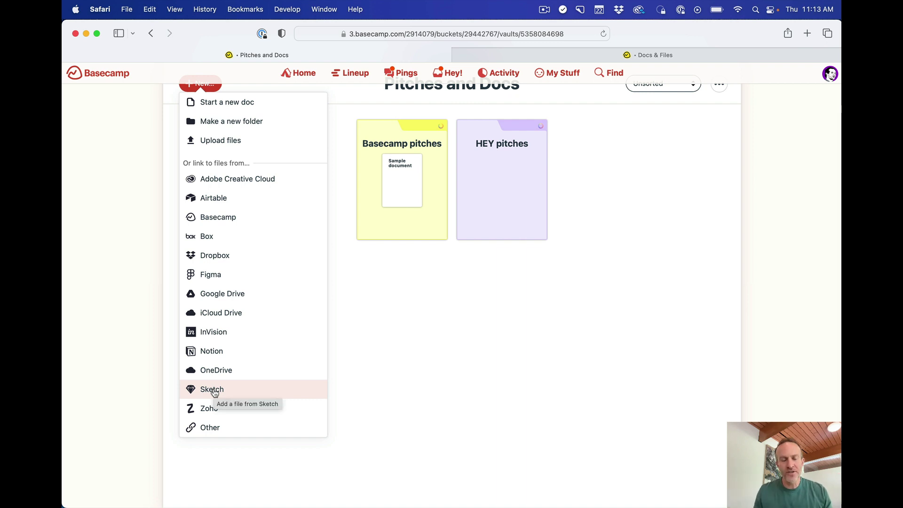
left_click(363, 356)
scroll(362, 356, "up", 3)
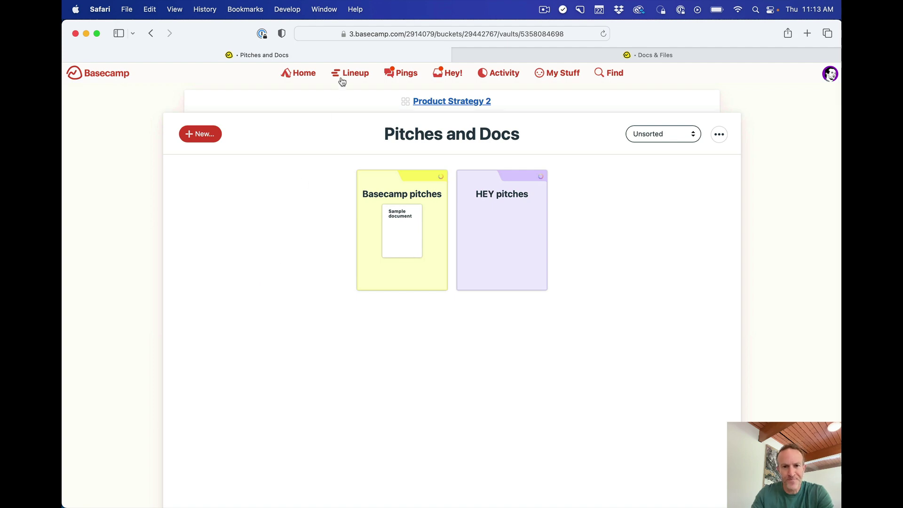
left_click(339, 99)
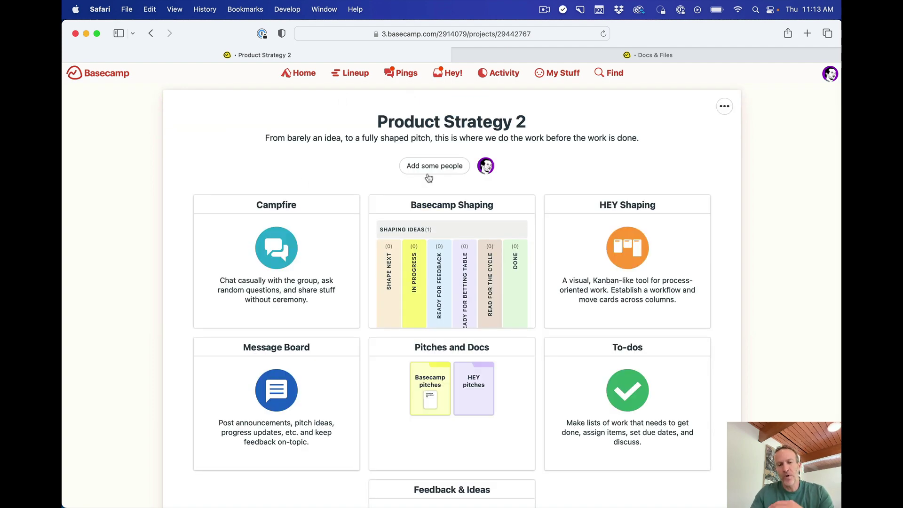
key("ctrl+Tab")
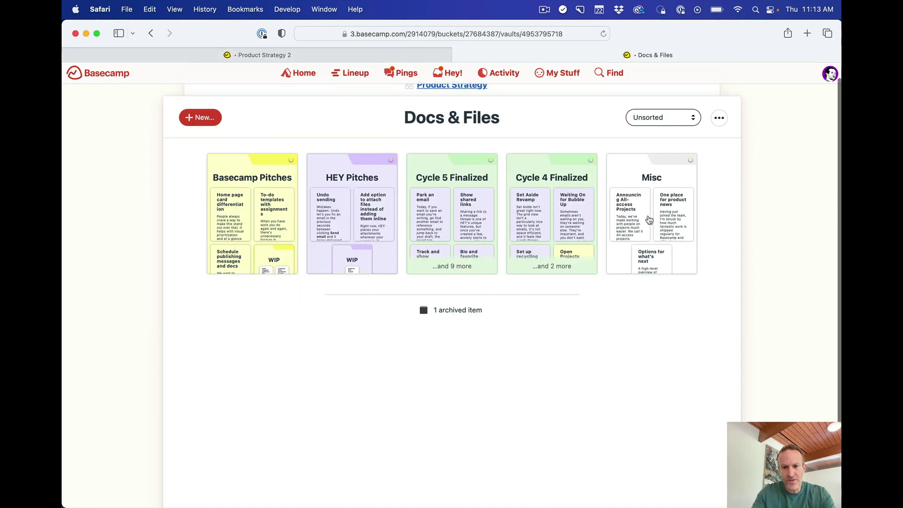
key("ctrl+shift+Tab")
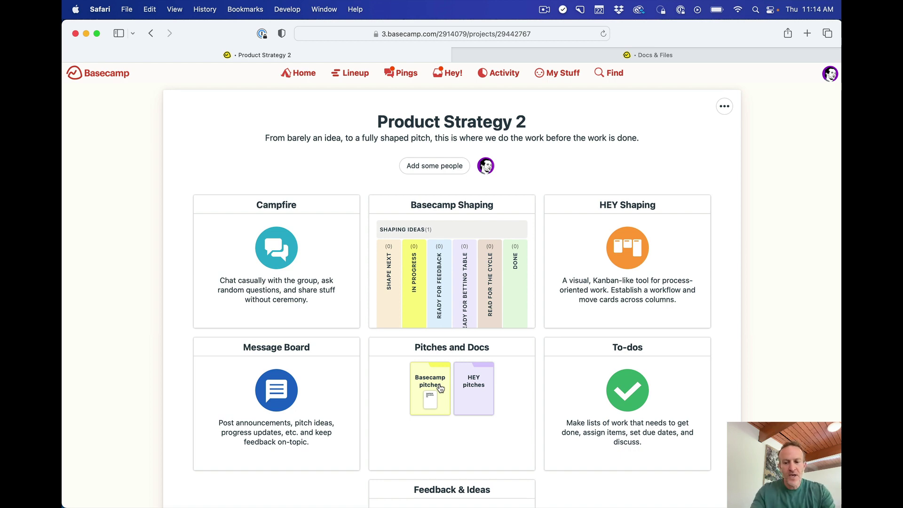
key("ctrl+Tab")
scroll(474, 319, "up", 3)
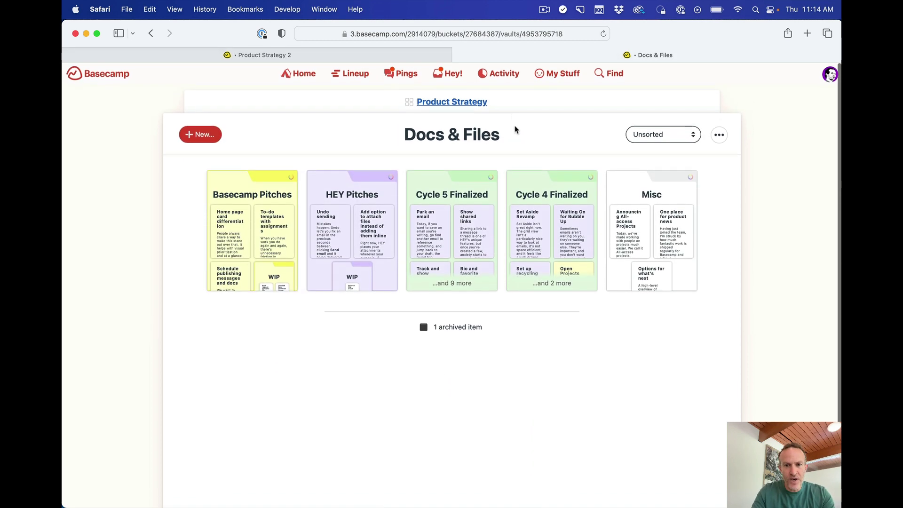
left_click(480, 101)
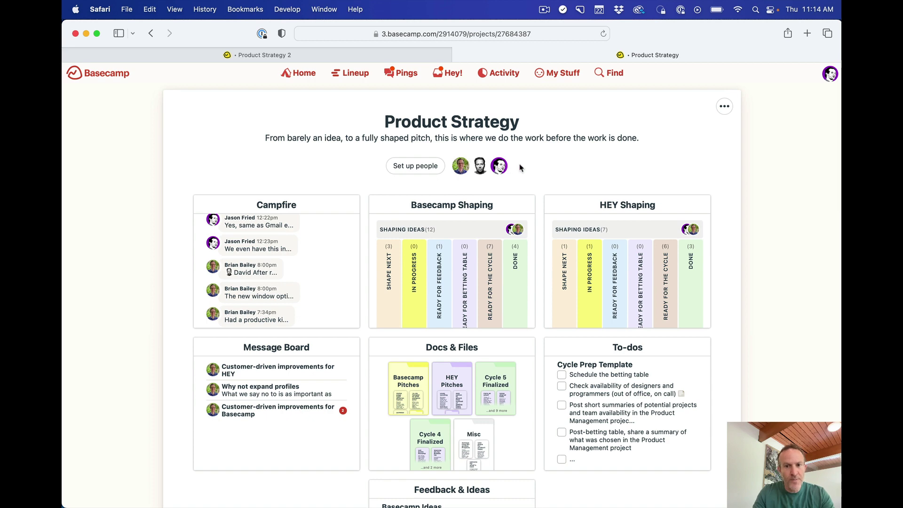
key("ctrl+Tab")
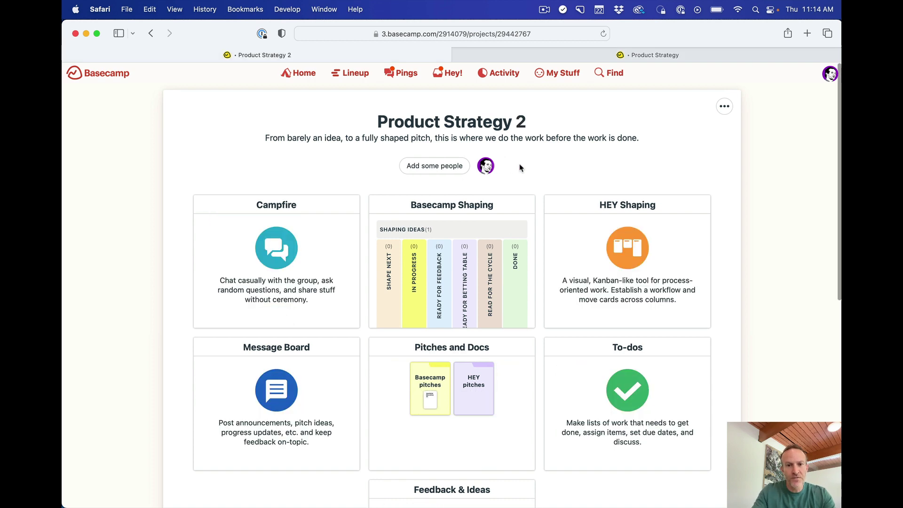
Pick two teammates from the name suggestions and add them to Product Strategy 2
left_click(445, 167)
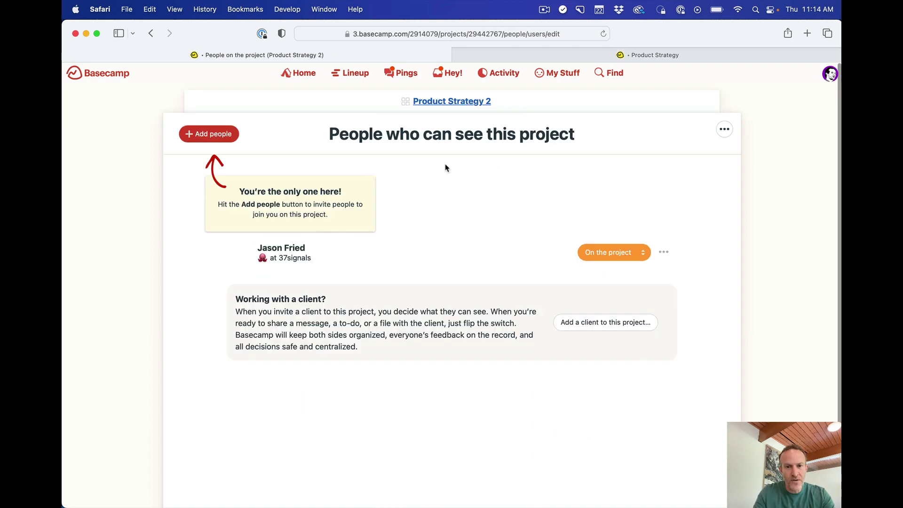
left_click(209, 135)
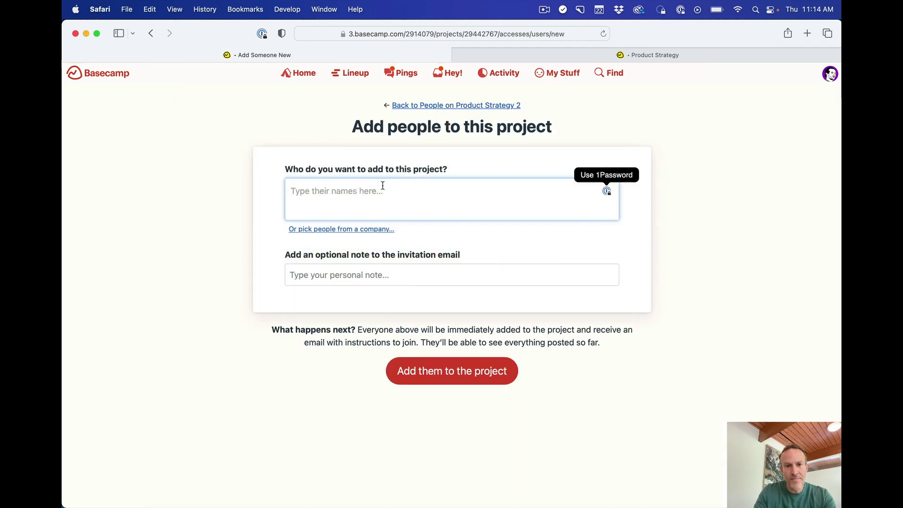
type("Brian")
key("Return")
type("Davi")
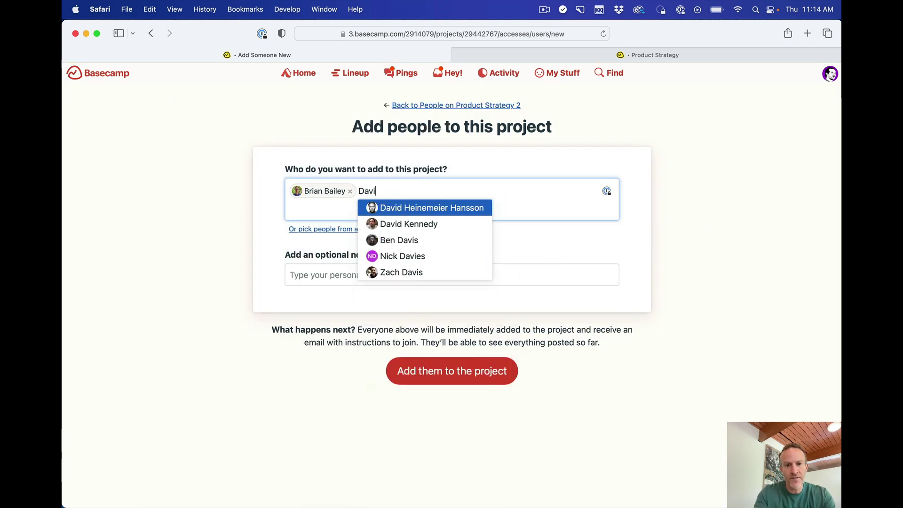
key("Return")
left_click(402, 277)
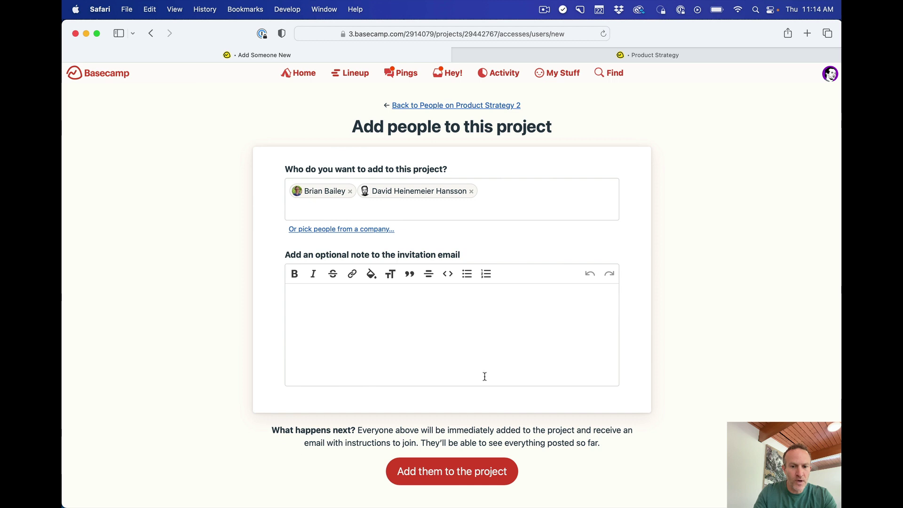
left_click(450, 476)
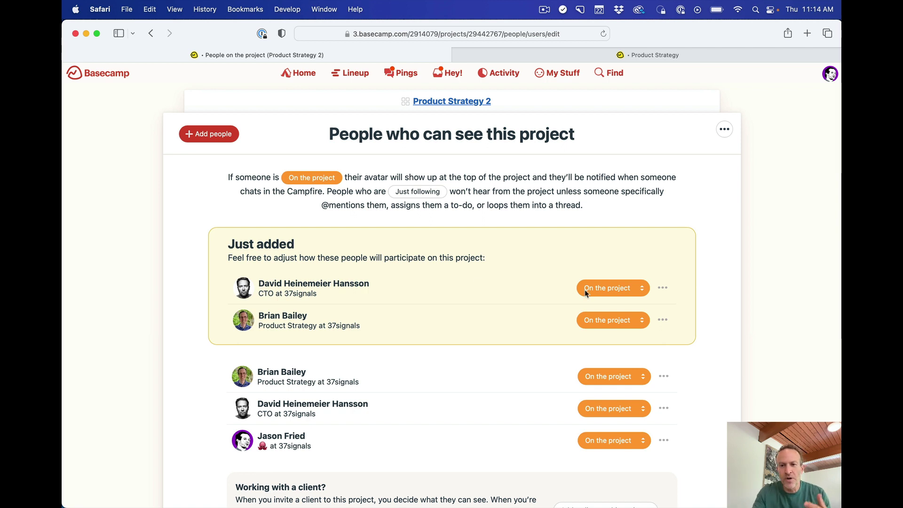
Leave the new member's participation unchanged and return to the project home
left_click(604, 288)
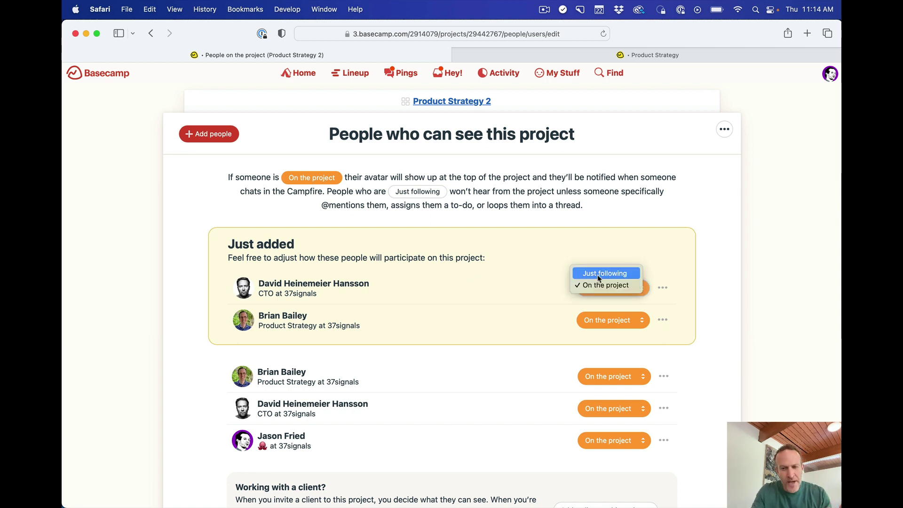
left_click(686, 213)
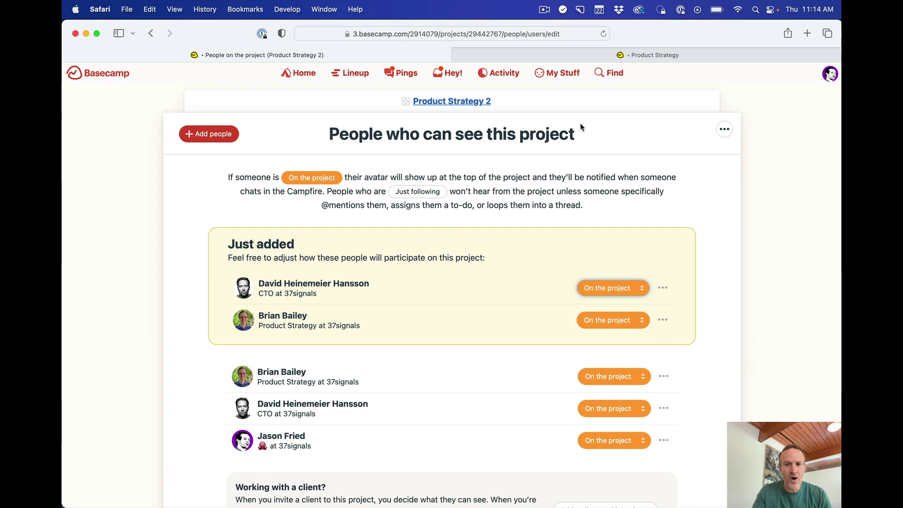
left_click(575, 105)
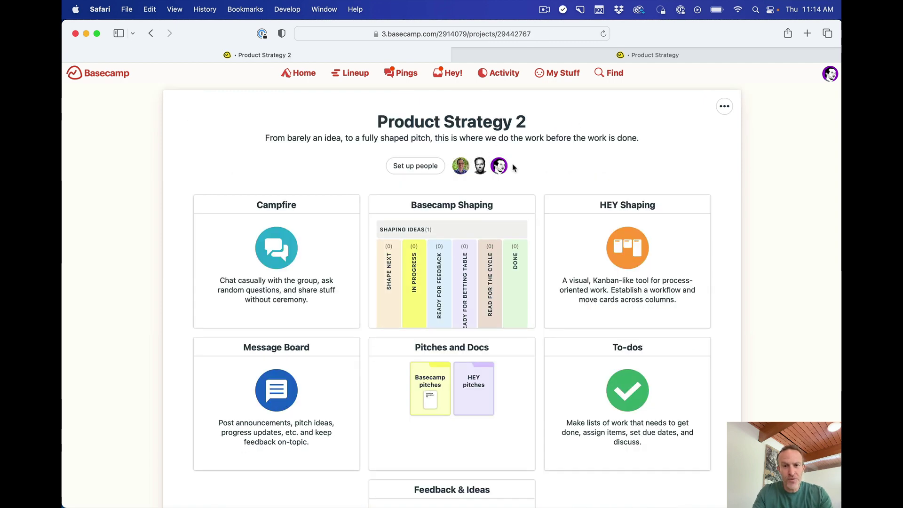
key("ctrl+Tab")
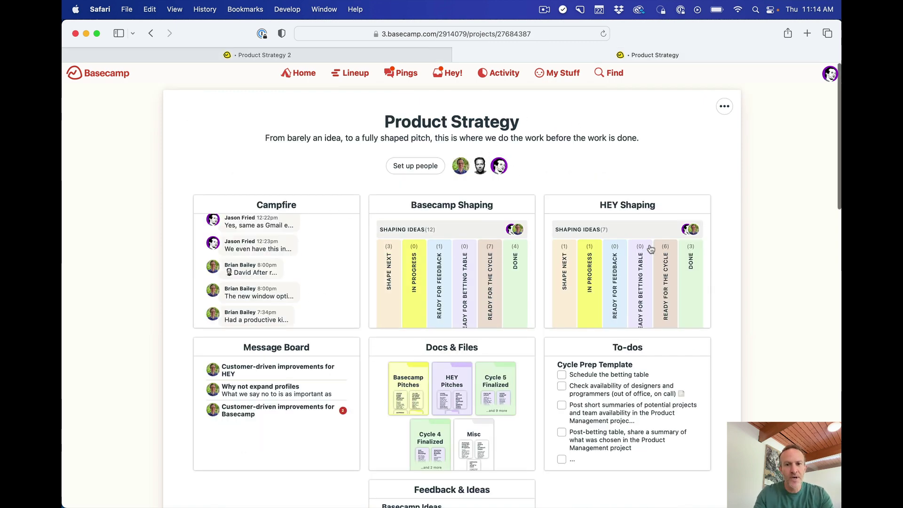
key("ctrl+Tab")
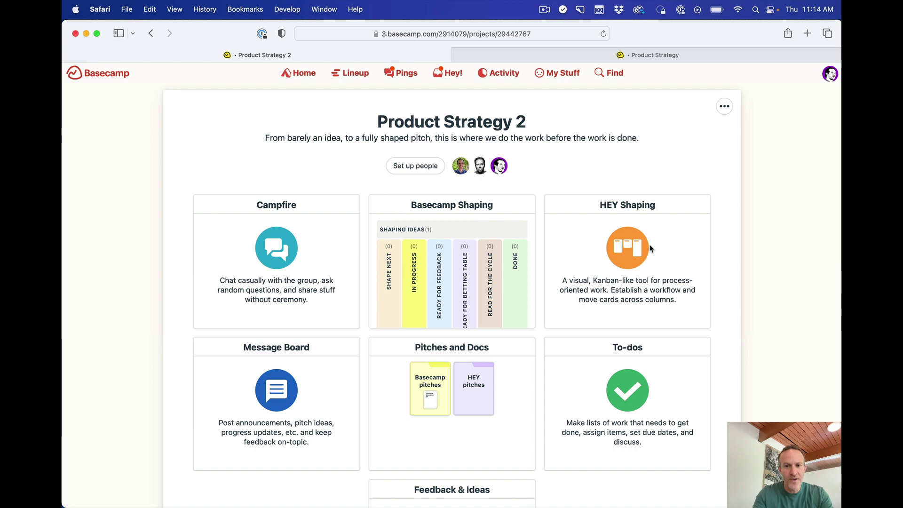
key("ctrl+Tab")
key("ctrl+Tab")
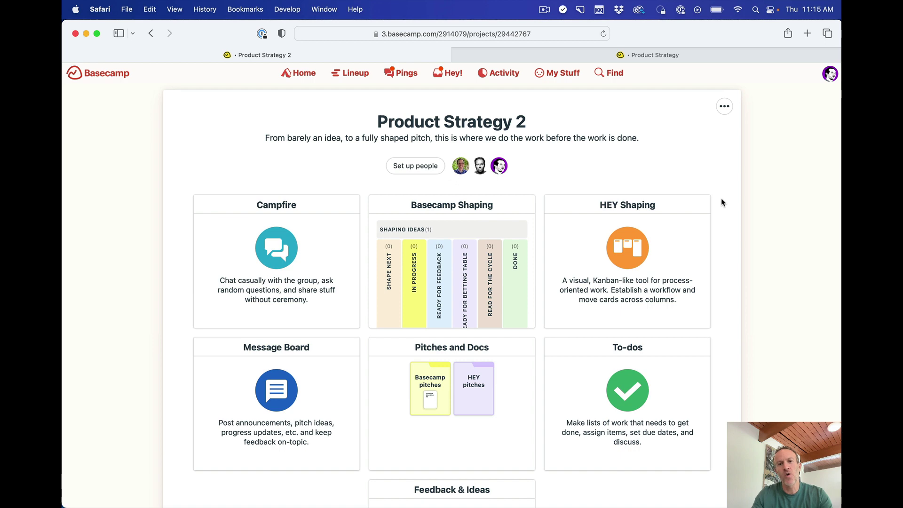
Go between Basecamp home and Product Strategy 2 three times, then open the Cmd+J jump menu
left_click(294, 72)
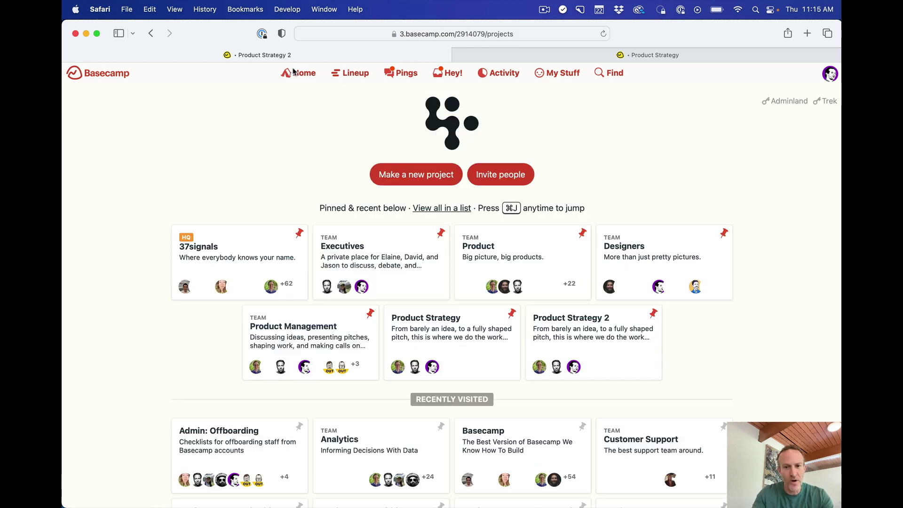
left_click(578, 328)
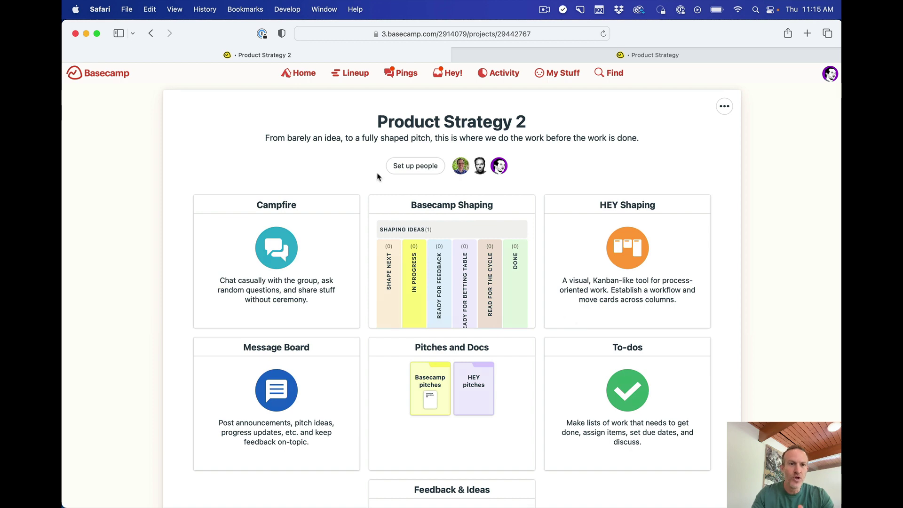
left_click(305, 76)
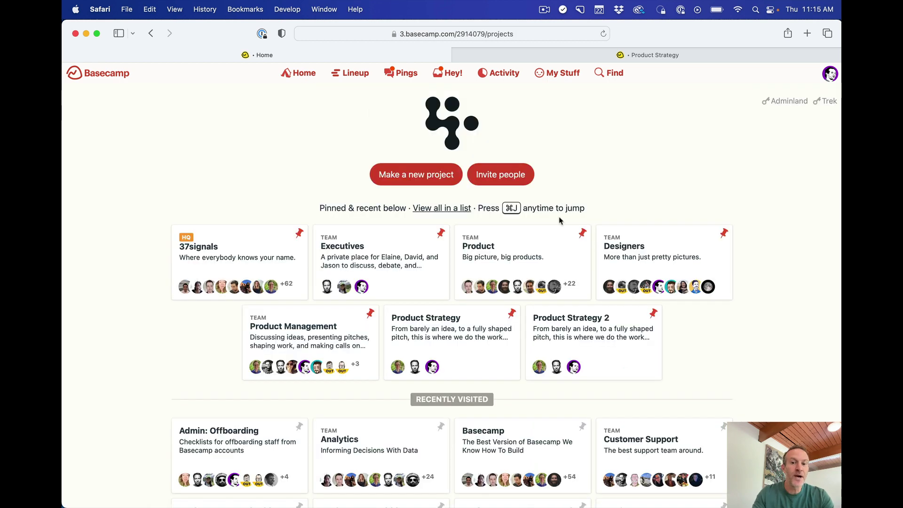
left_click(602, 336)
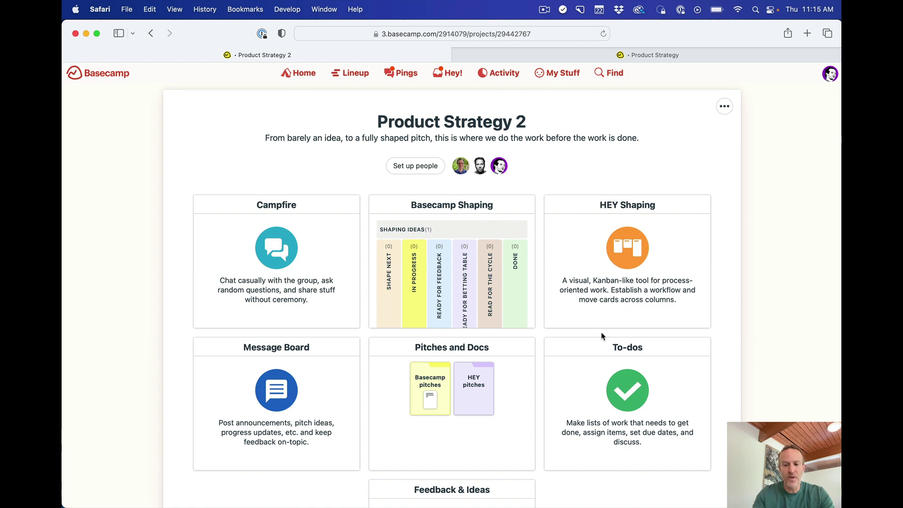
left_click(301, 73)
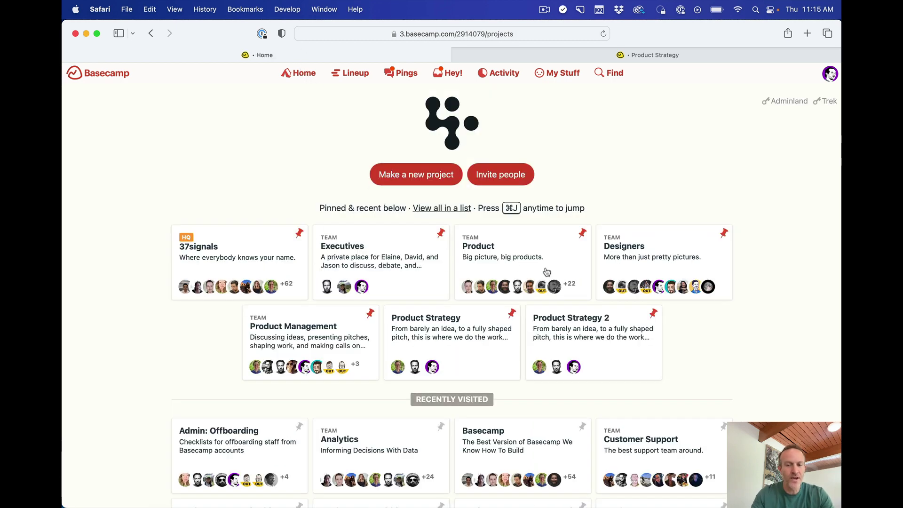
left_click(577, 331)
key("super+j")
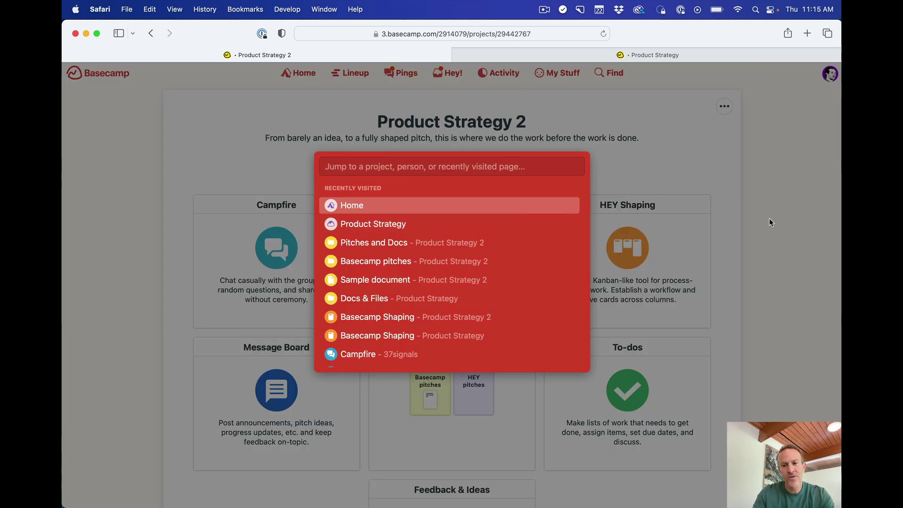
Use the jump menu with 'prod' to open Product Management, then Product Strategy
type("prod")
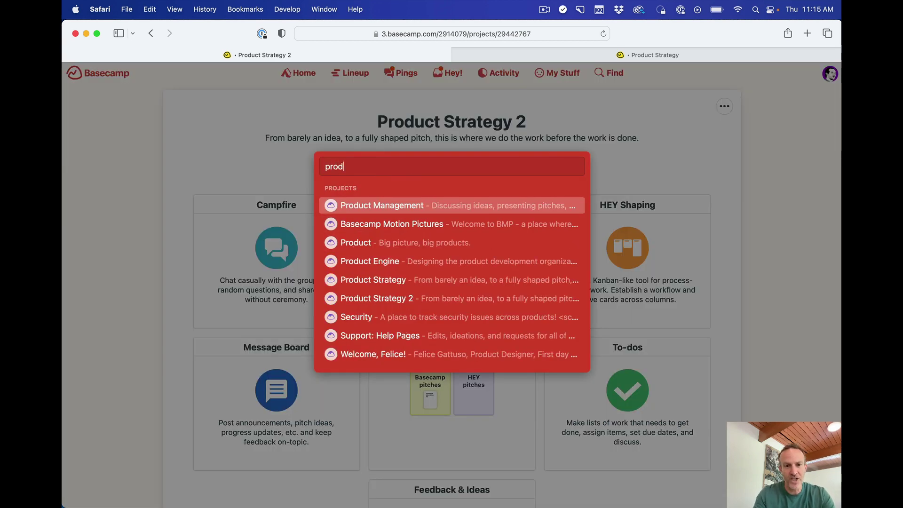
key("Return")
key("super+j")
type("prod")
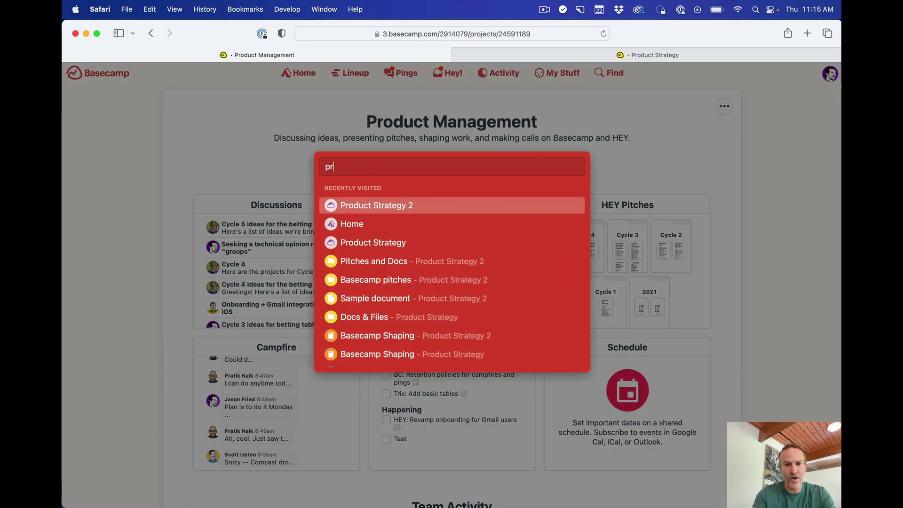
key("Down")
key("Down")
key("Down")
key("Down")
key("Return")
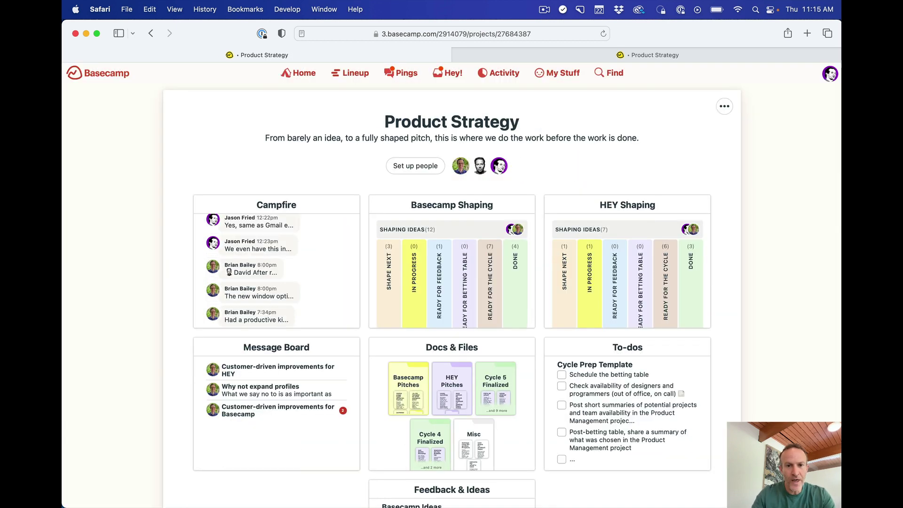
Jump back to Product Strategy 2 by searching 'product' in the jump menu
key("super+j")
type("product")
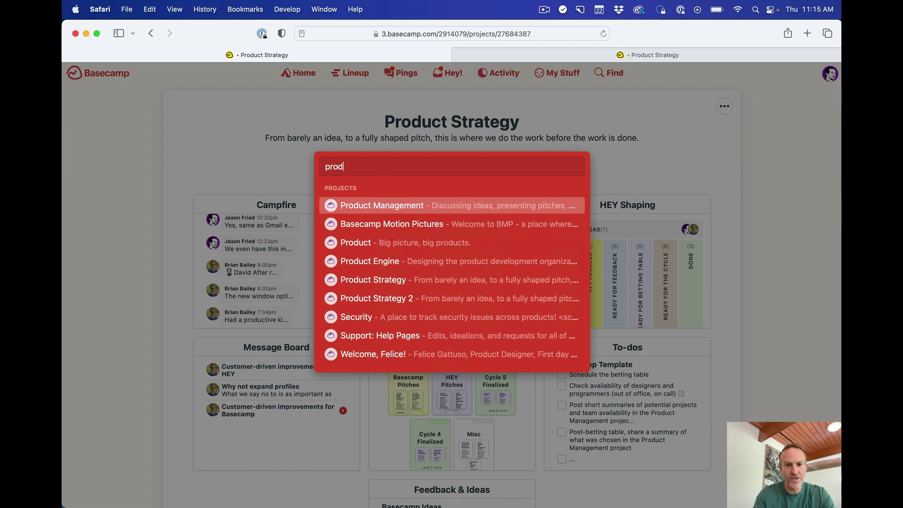
key("Down")
key("Down")
key("Down")
key("Down")
key("Down")
key("Return")
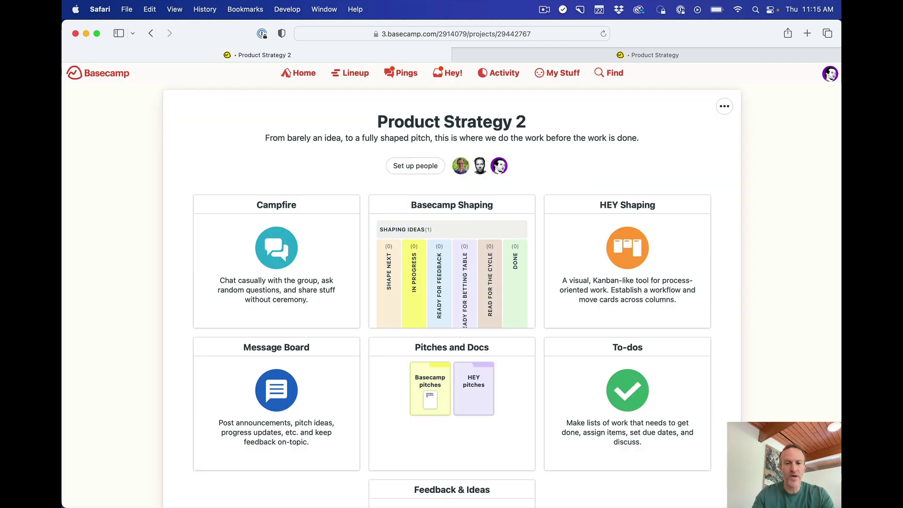